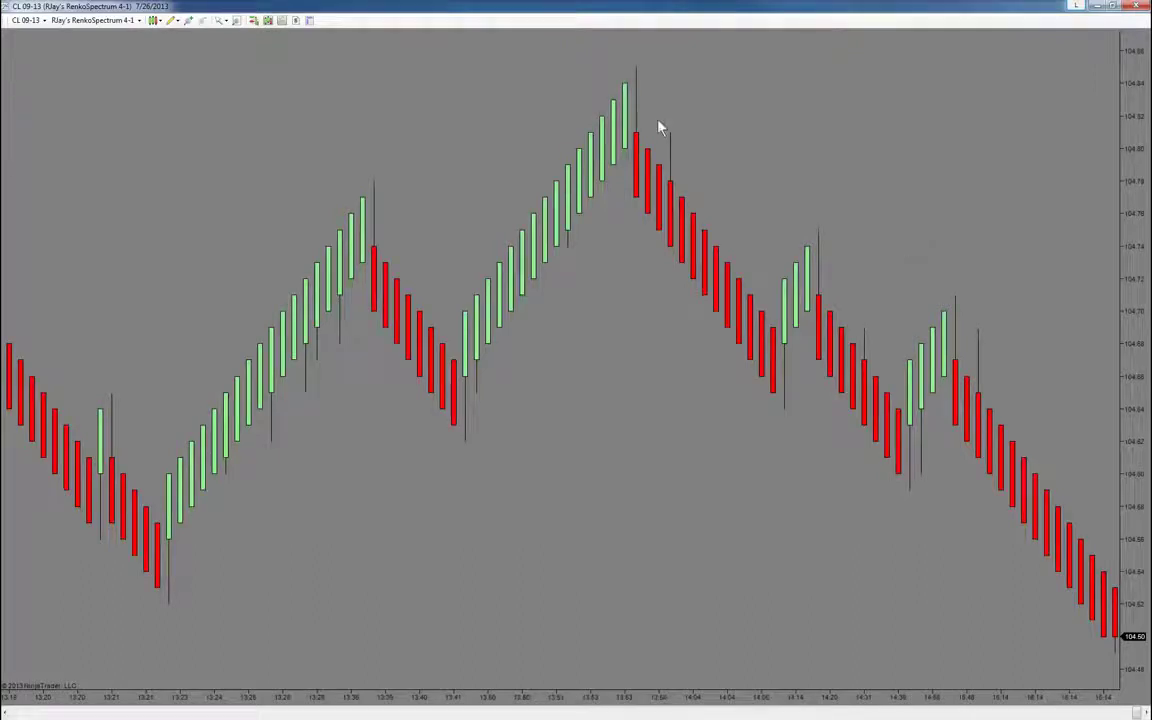
Review the Bar Body Renko and New Bar Renko values in the chart's Data Series settings, leaving them as they are
left_click_drag(944, 157, 830, 157)
left_click_drag(1137, 157, 1144, 229)
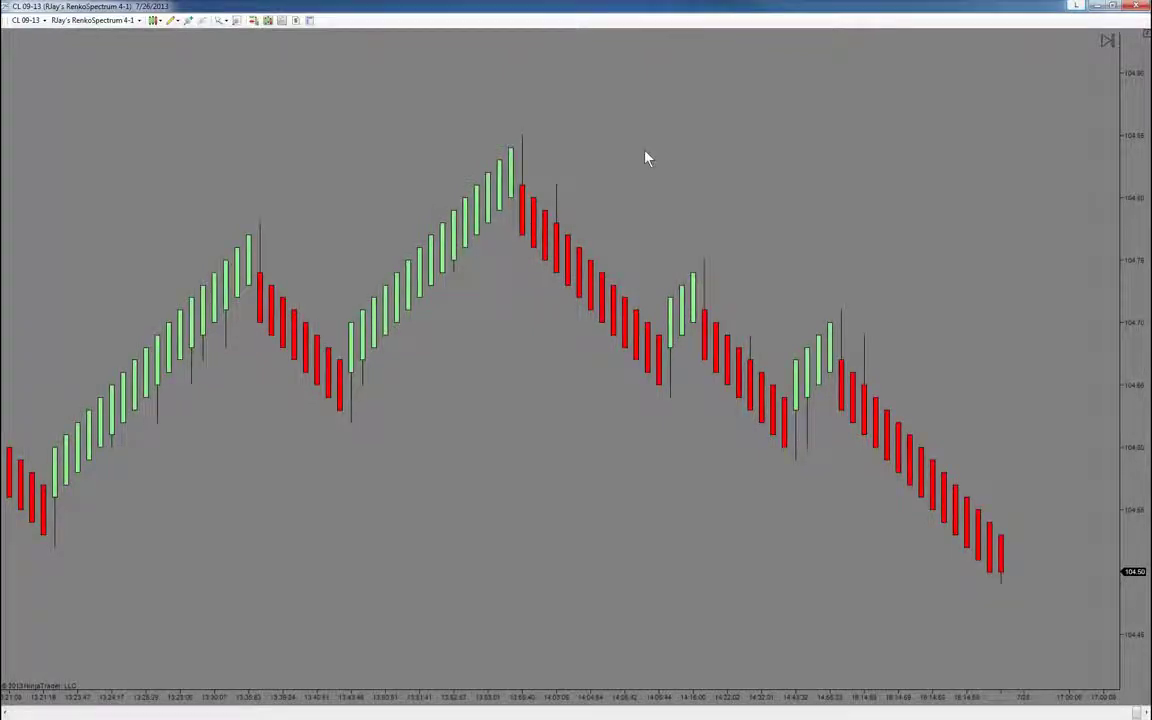
right_click(355, 147)
left_click(393, 180)
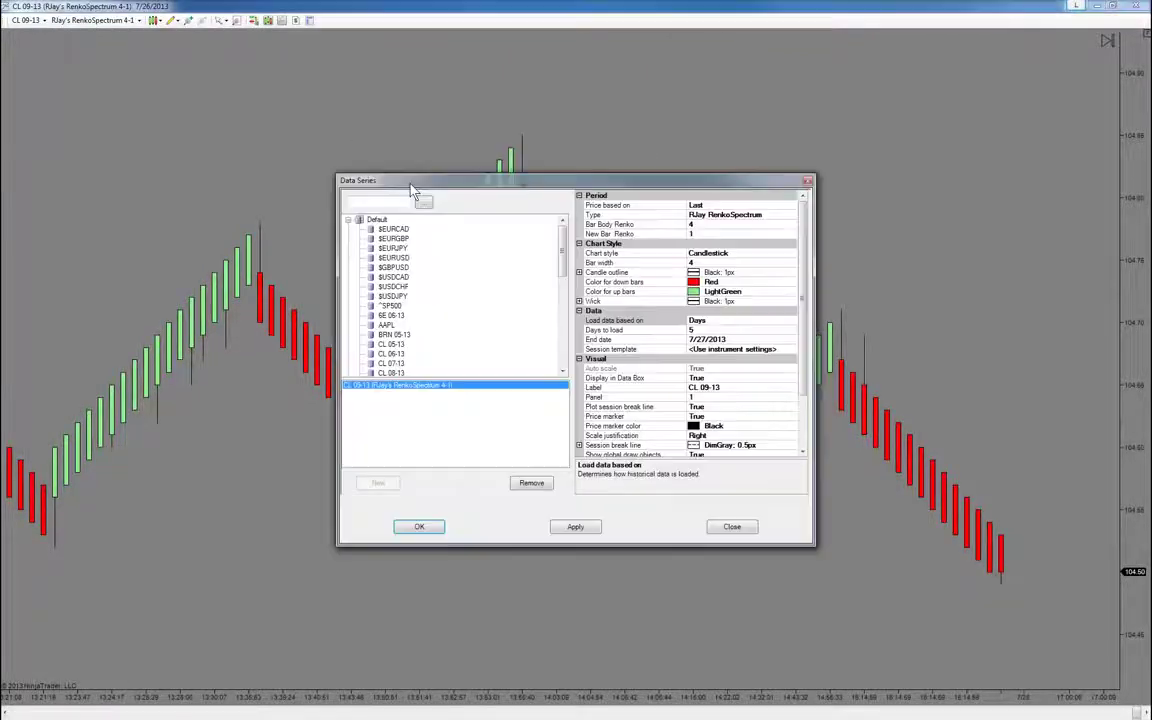
left_click(635, 224)
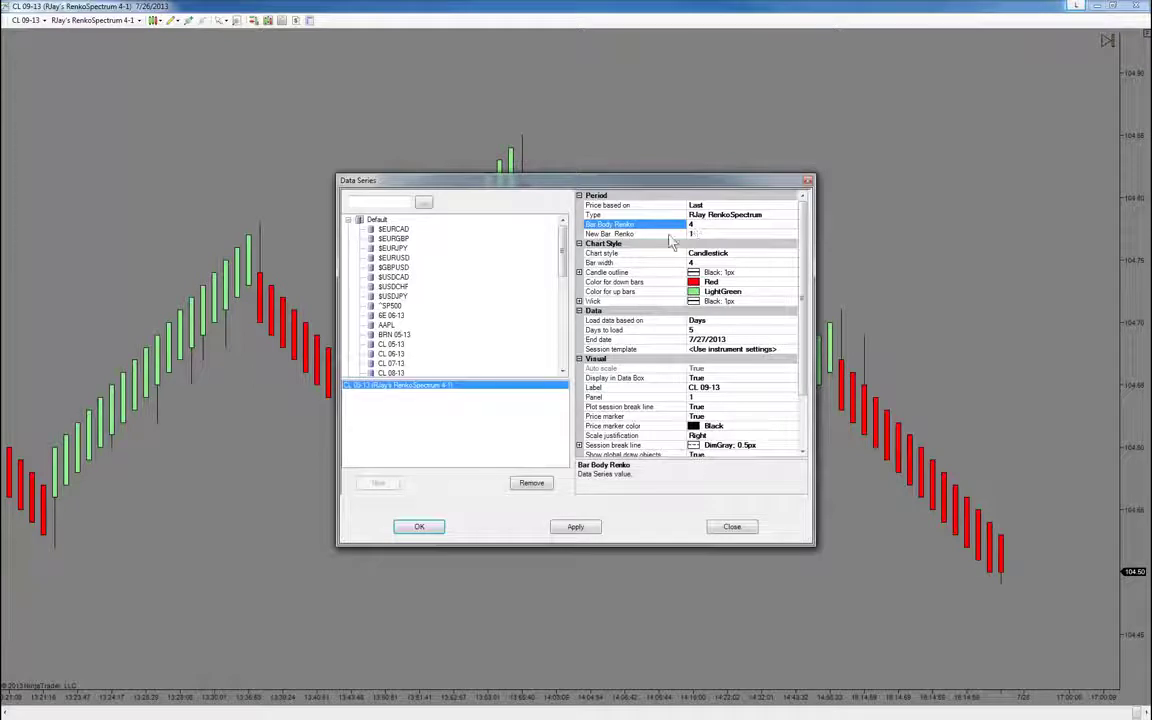
left_click(665, 234)
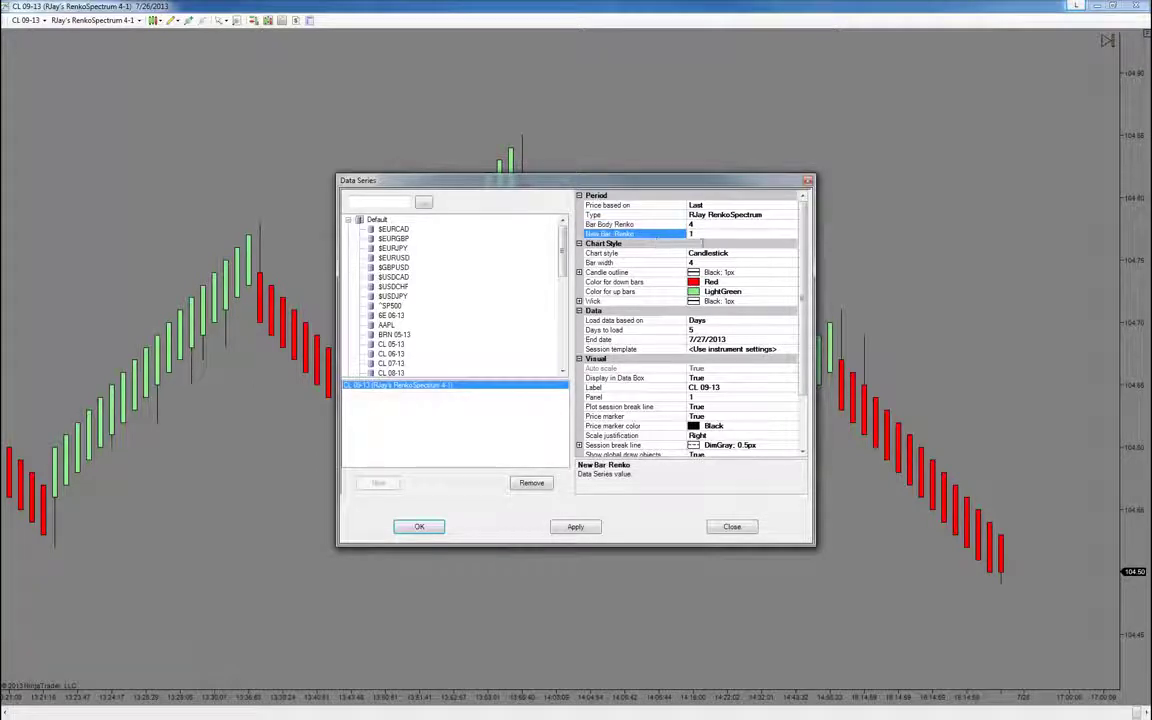
left_click(705, 236)
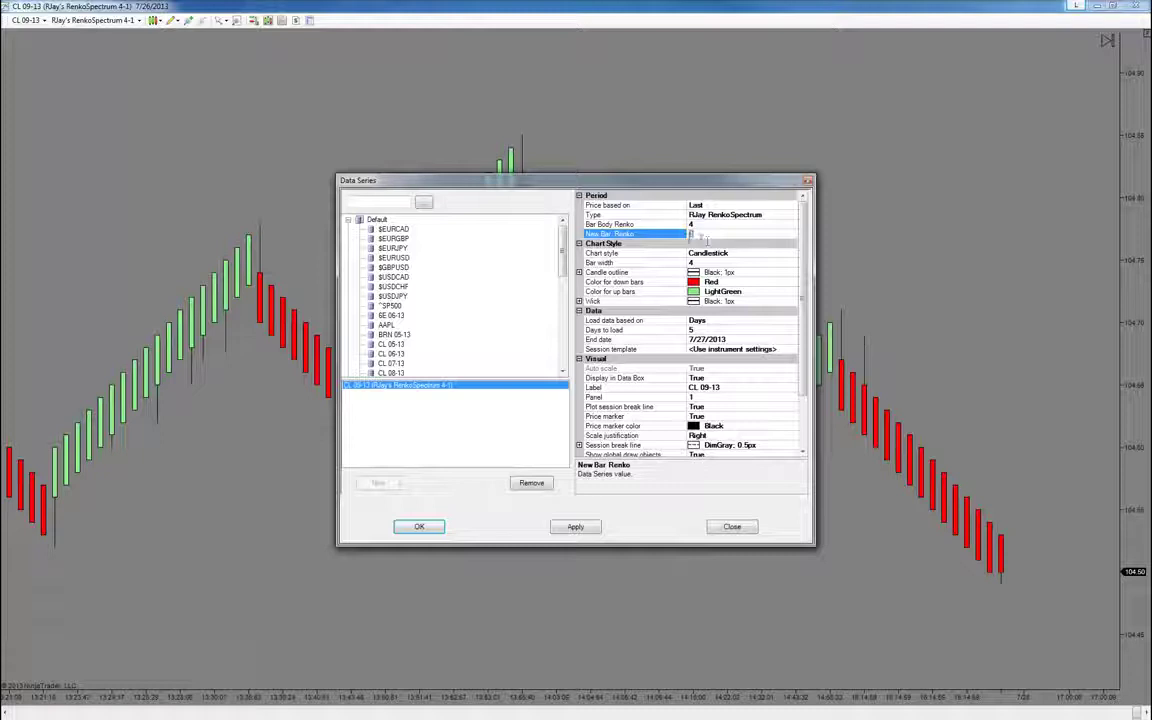
left_click(808, 182)
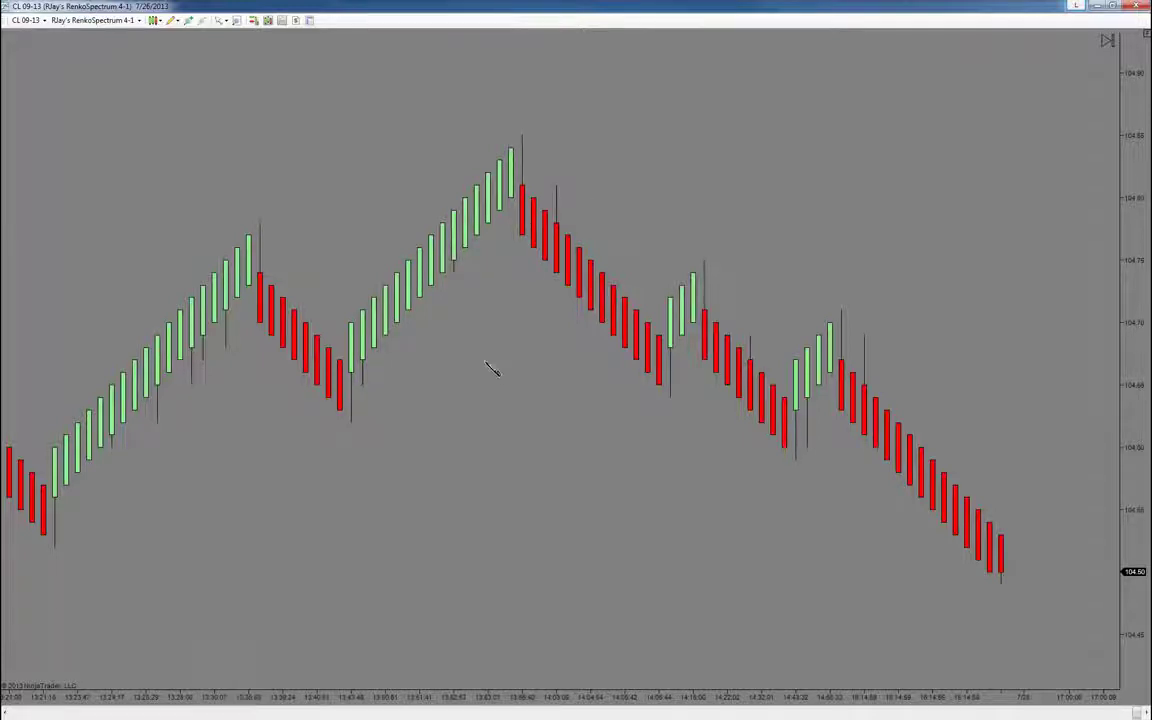
Draw four short marker lines beneath the first red bars after the chart's highest peak
left_click_drag(487, 357, 521, 214)
left_click(528, 314)
left_click_drag(523, 305, 534, 232)
left_click_drag(535, 328, 545, 246)
left_click_drag(545, 314, 556, 250)
Delete the four short marker lines beneath the first red bars after the peak
left_click(555, 263)
key("Delete")
left_click(542, 269)
key("Delete")
left_click(530, 261)
key("Delete")
left_click(513, 256)
key("Delete")
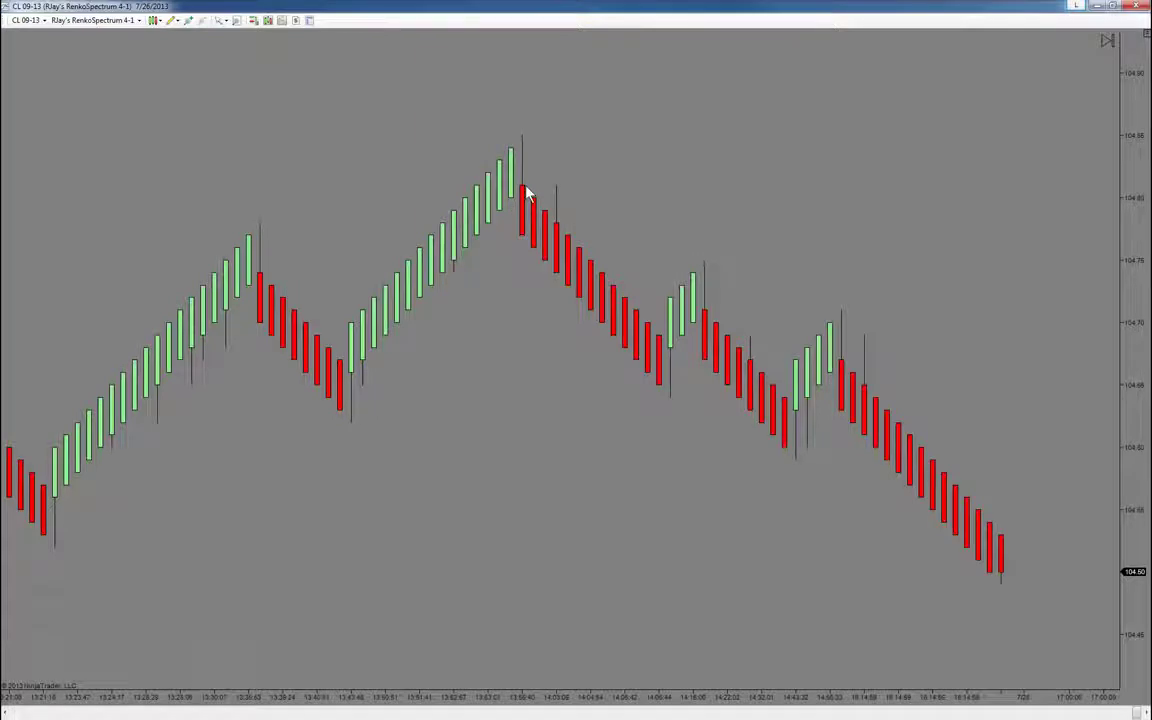
Draw a yellow downward arrow from line segments, pointing at the wick of the first red bar at the highest peak
left_click(525, 65)
left_click(527, 133)
left_click_drag(514, 110, 521, 128)
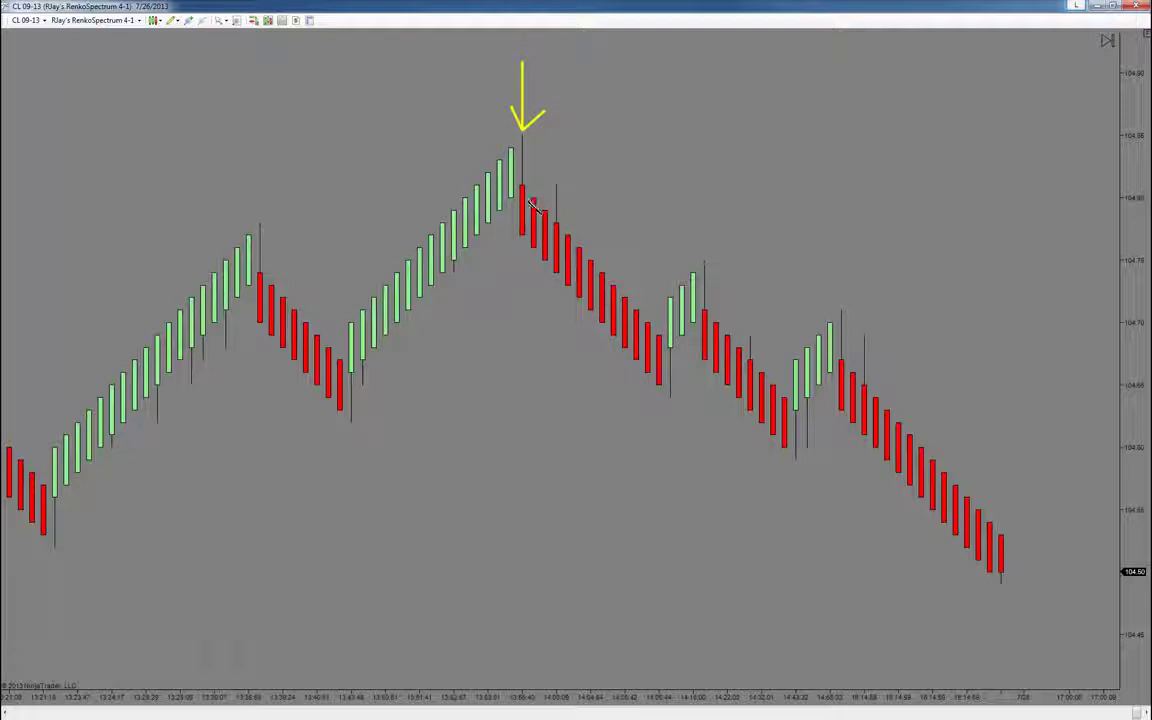
Draw short horizontal lines at the tops of the red bars just after the peak and delete them again
left_click_drag(522, 198, 548, 199)
left_click_drag(537, 213, 578, 212)
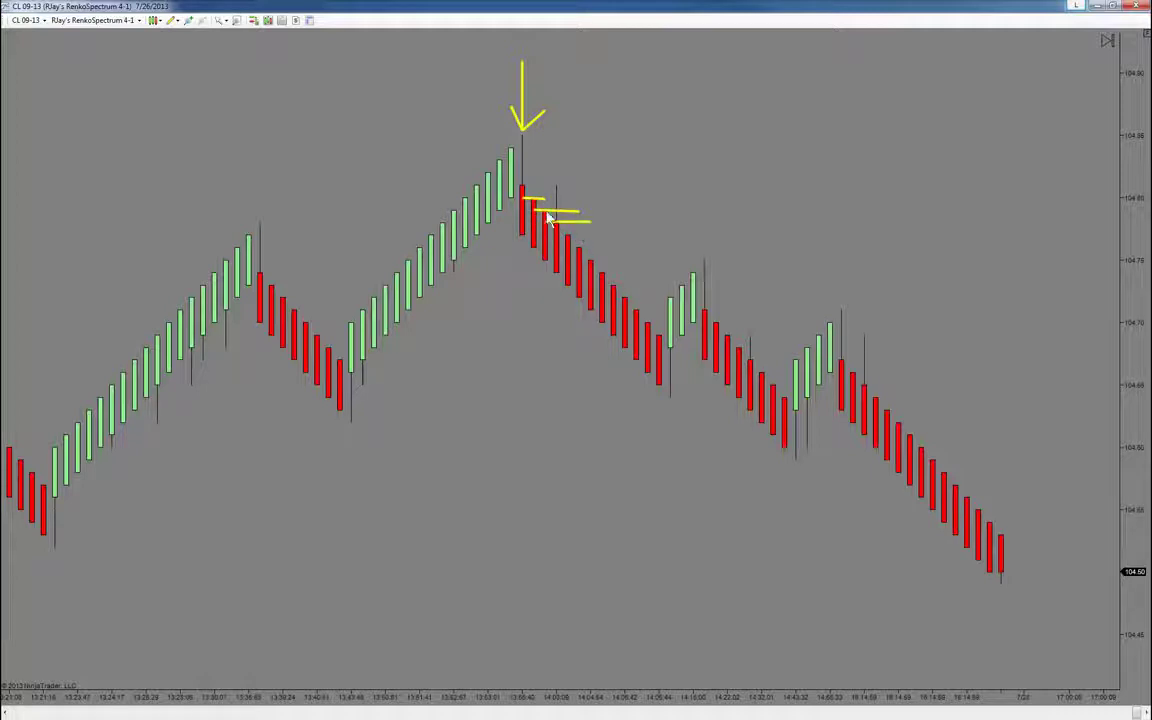
key("Delete")
left_click(556, 220)
key("Delete")
left_click(527, 199)
key("Delete")
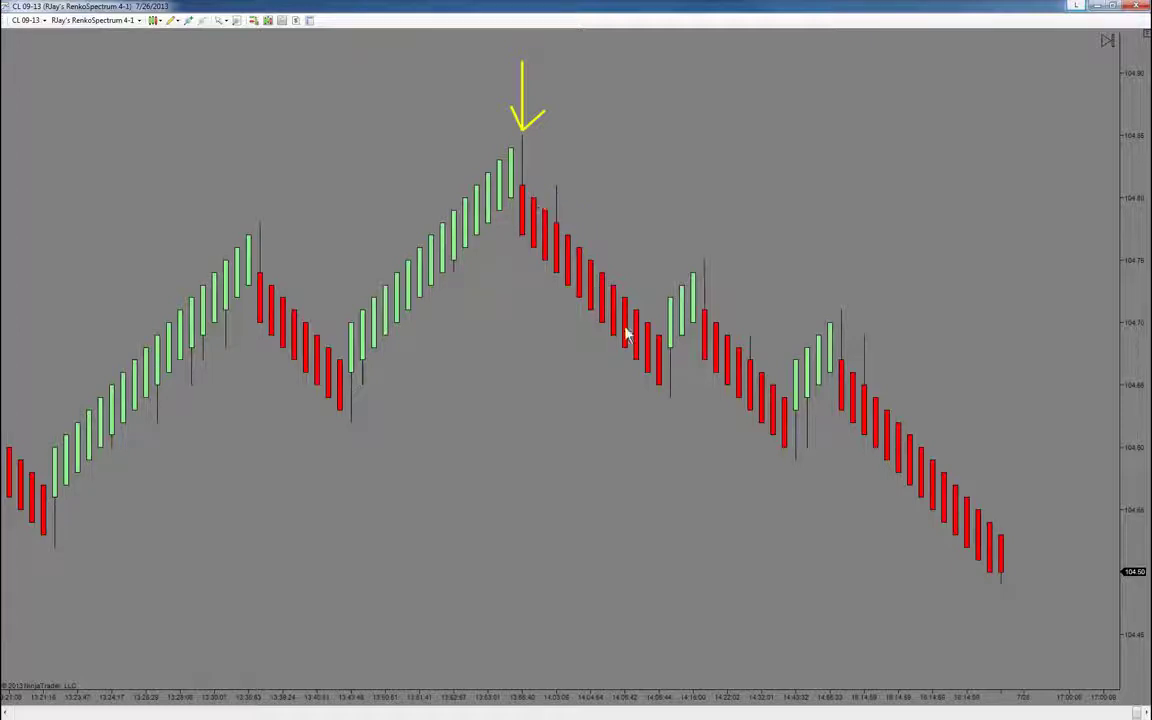
Draw two parallel trend lines along the upper and lower edges of the red downswing following the highest peak
left_click(522, 181)
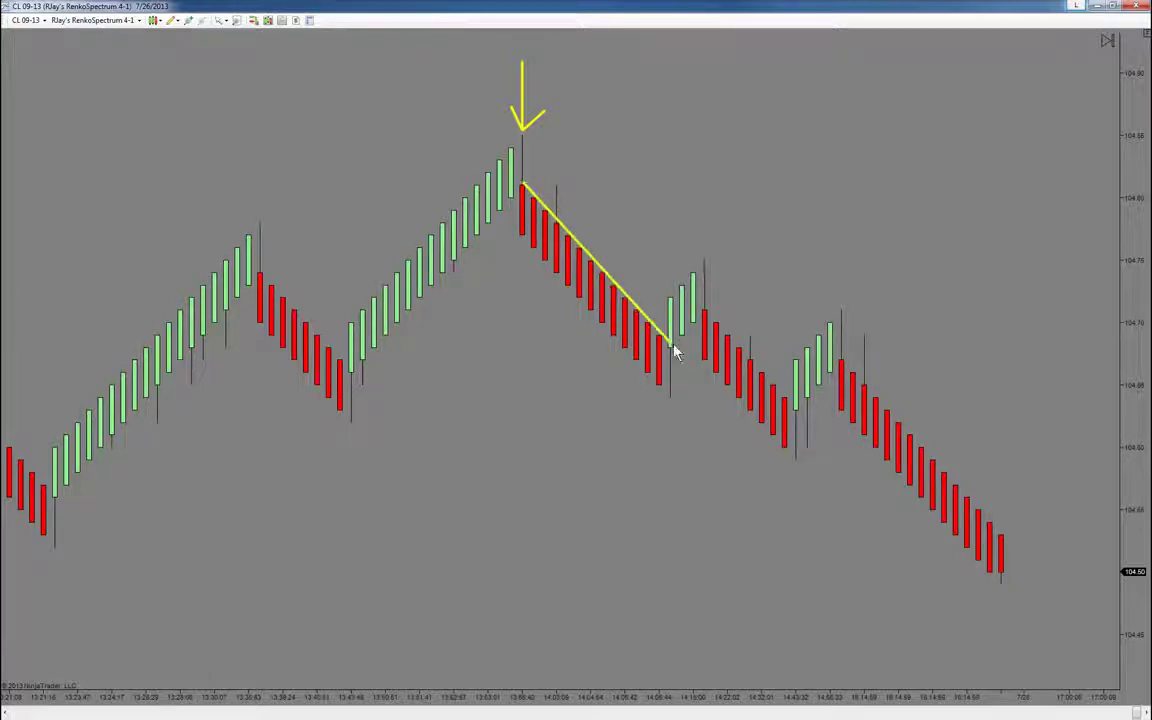
mouse_move(521, 232)
left_mouse_down()
mouse_move(530, 262)
mouse_move(631, 384)
mouse_move(659, 388)
left_mouse_up()
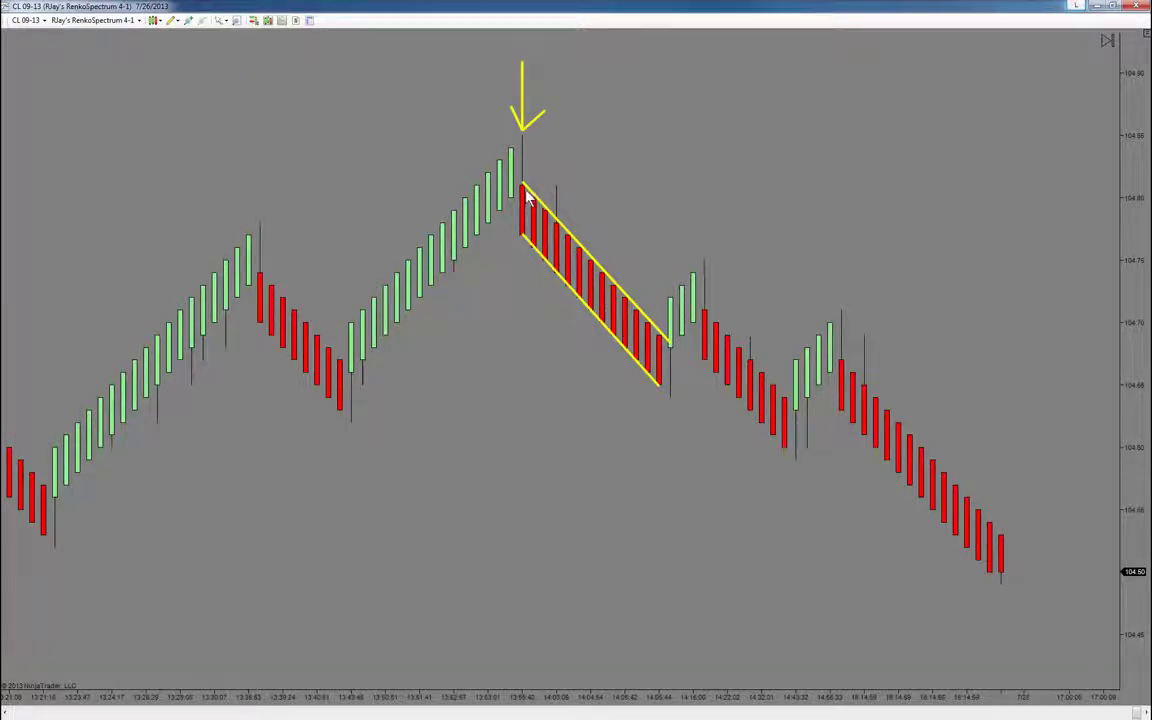
Draw four short horizontal lines at staggered levels below the first red bars of the downswing
left_click(511, 250)
left_click(545, 250)
left_click(510, 265)
left_click(544, 265)
left_click(523, 273)
left_click(566, 274)
left_click(545, 291)
left_click(580, 295)
Delete the four short horizontal lines below the downswing's first red bars
key("Delete")
left_click(546, 276)
key("Delete")
left_click(532, 265)
key("Delete")
left_click(523, 251)
key("Delete")
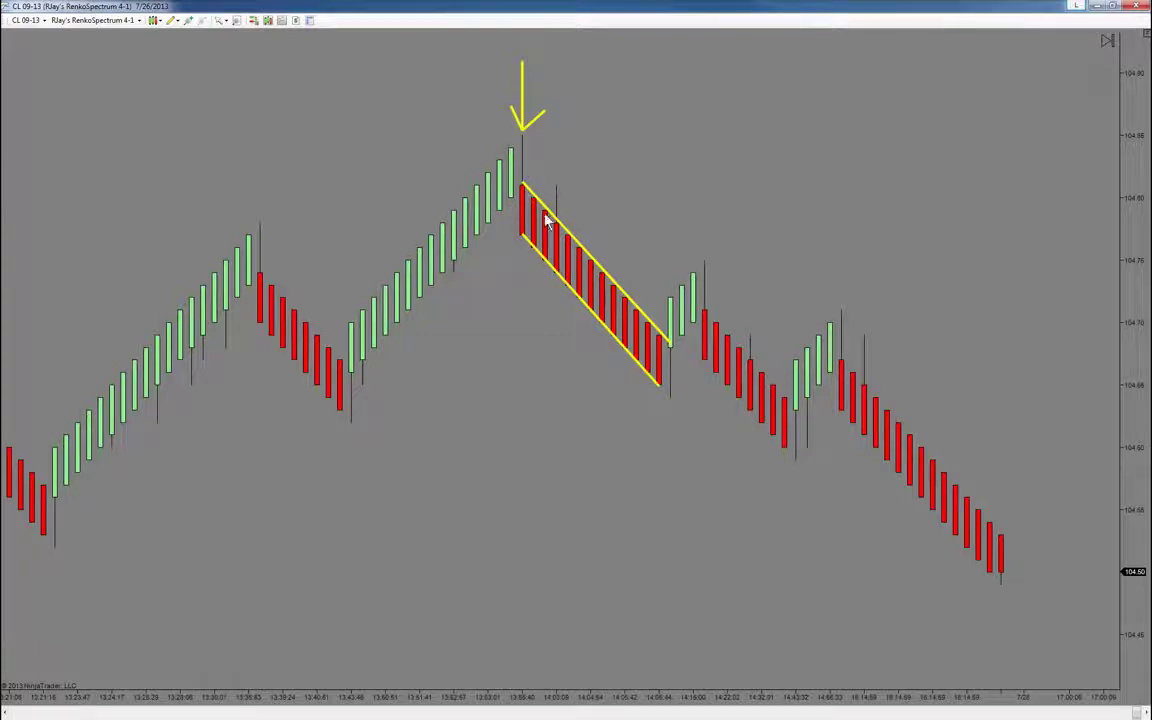
Draw a yellow upward arrow from line segments, pointing at the lower wick of the first green bar after the downswing
left_click(641, 371)
left_click(658, 573)
left_click(670, 530)
left_click(670, 403)
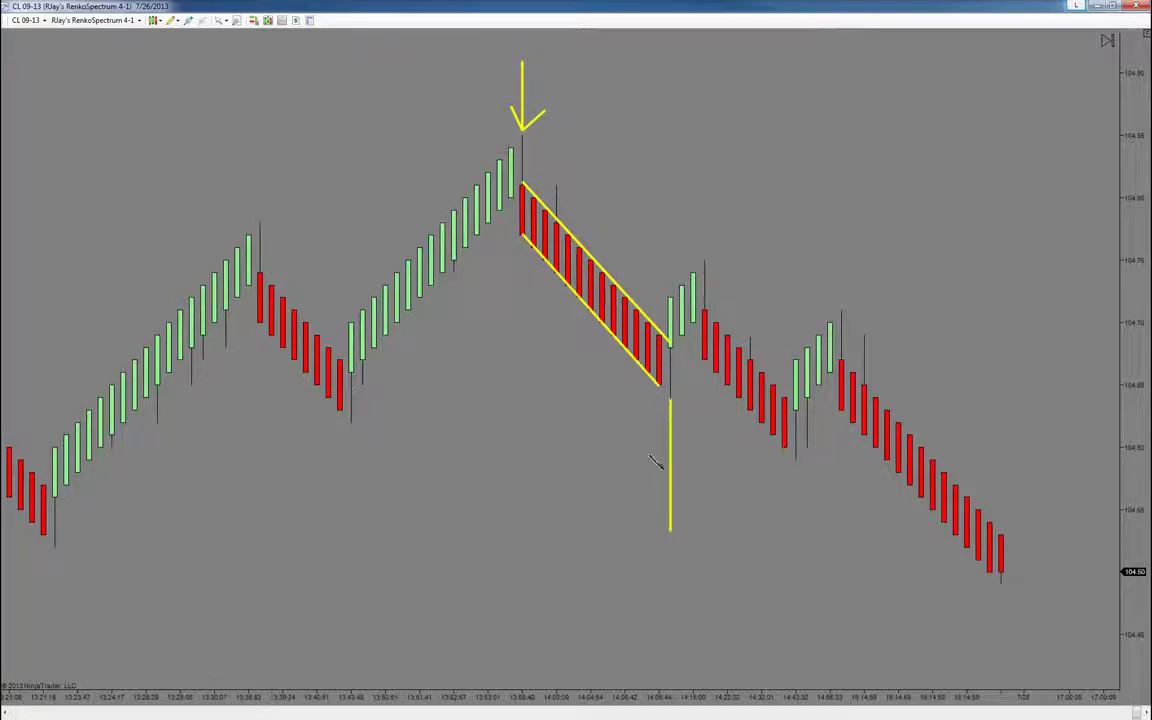
left_click_drag(649, 453, 691, 448)
Mark the bottoms of the three green bars and the top of the following red bar with short horizontal lines
left_click_drag(663, 347, 686, 349)
left_click(686, 349)
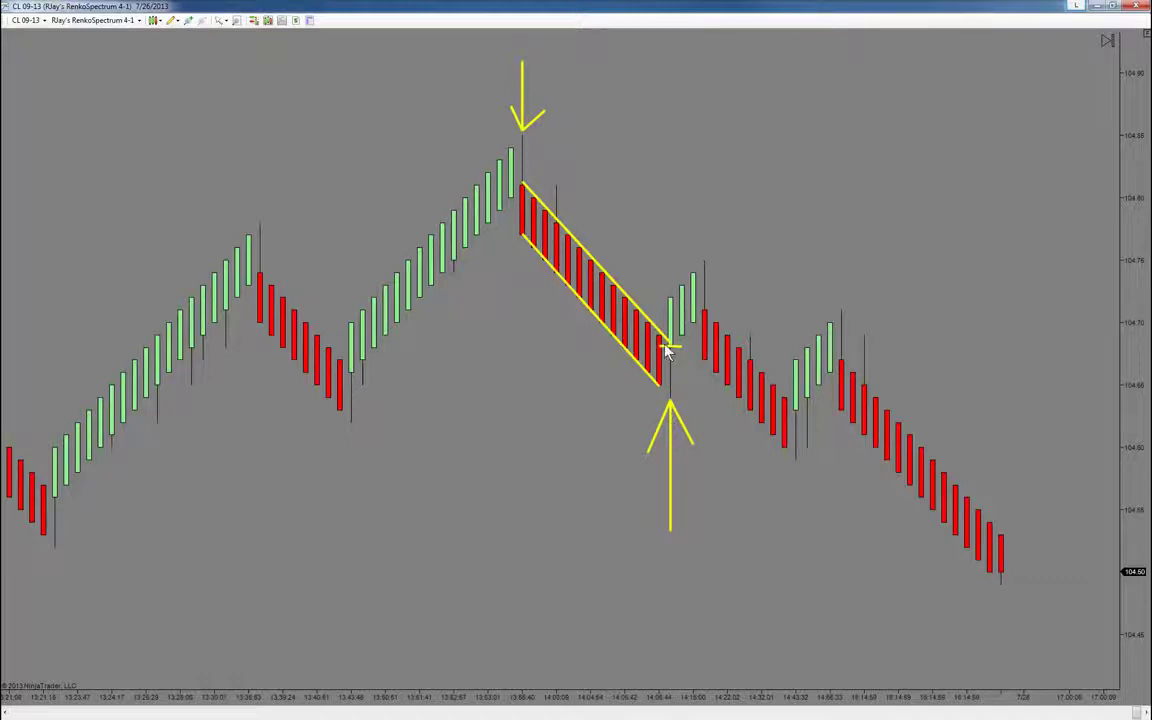
key("F2")
left_click(658, 296)
key("Delete")
left_click(677, 339)
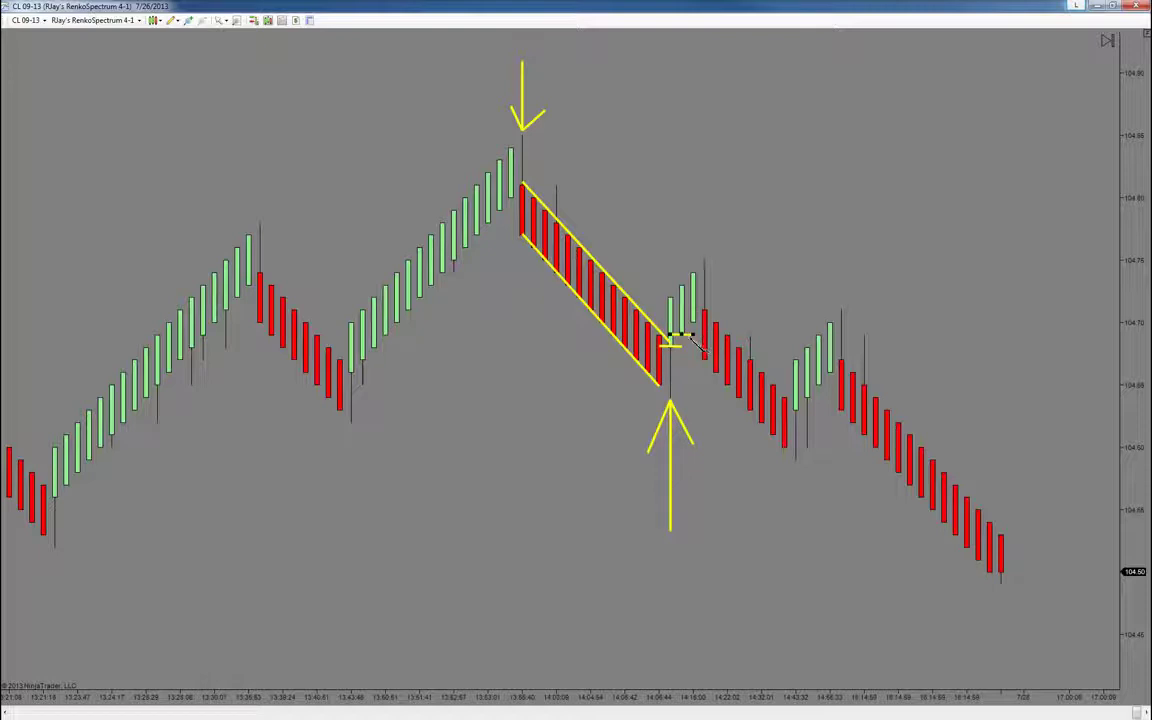
left_click(690, 337)
left_click_drag(681, 322, 727, 316)
key("F2")
left_click(693, 312)
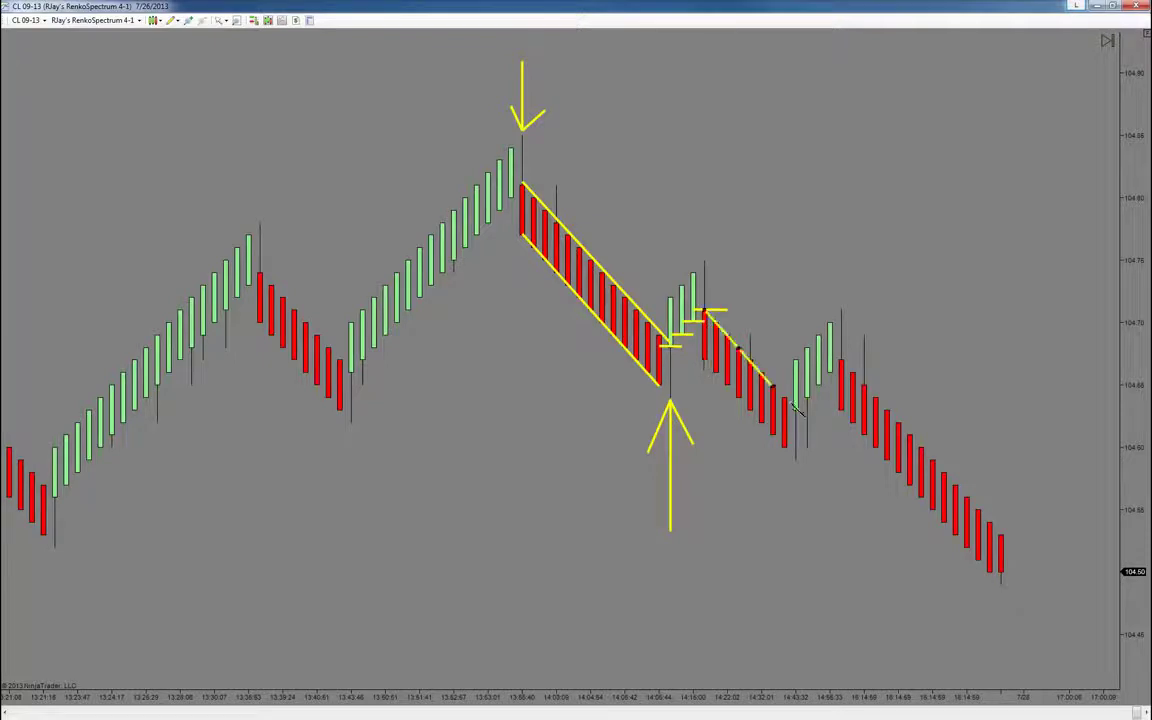
Draw two parallel trend lines along the upper and lower edges of the second red downswing
left_click_drag(706, 312, 795, 408)
left_click_drag(705, 355, 795, 462)
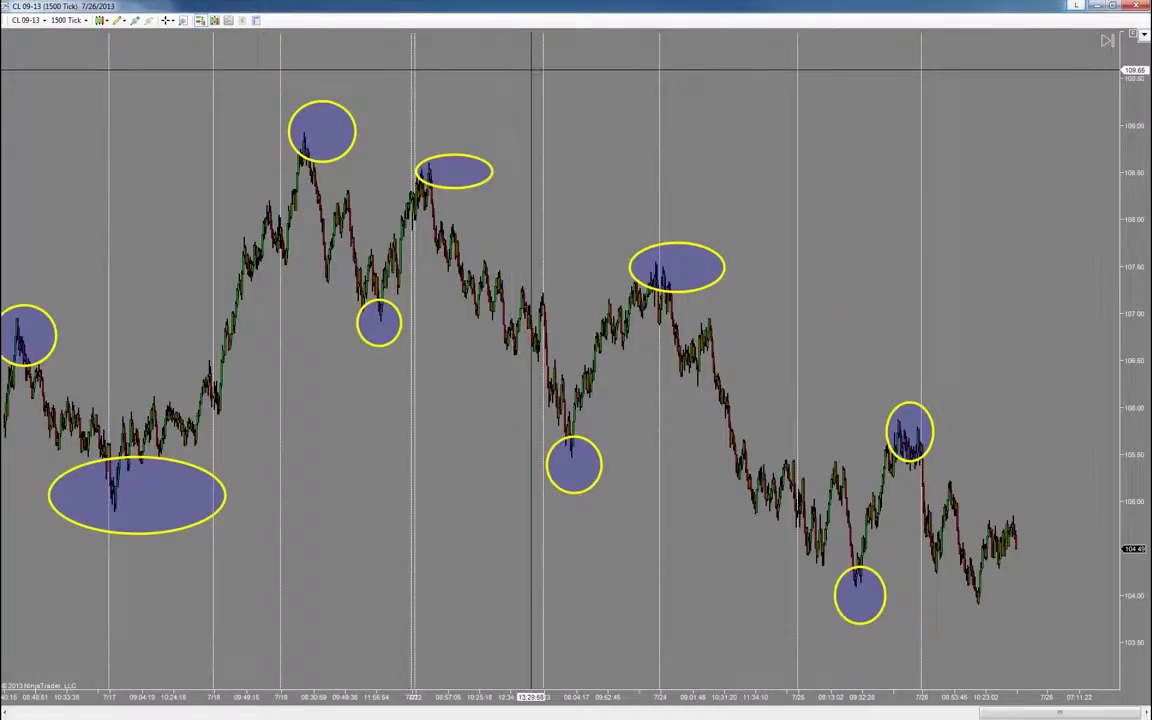
On the 1500 Tick chart, reposition the ellipses to sit just below the 7/17 low and just above the 7/19 high
mouse_move(531, 70)
left_mouse_down()
mouse_move(580, 78)
mouse_move(527, 83)
left_mouse_up()
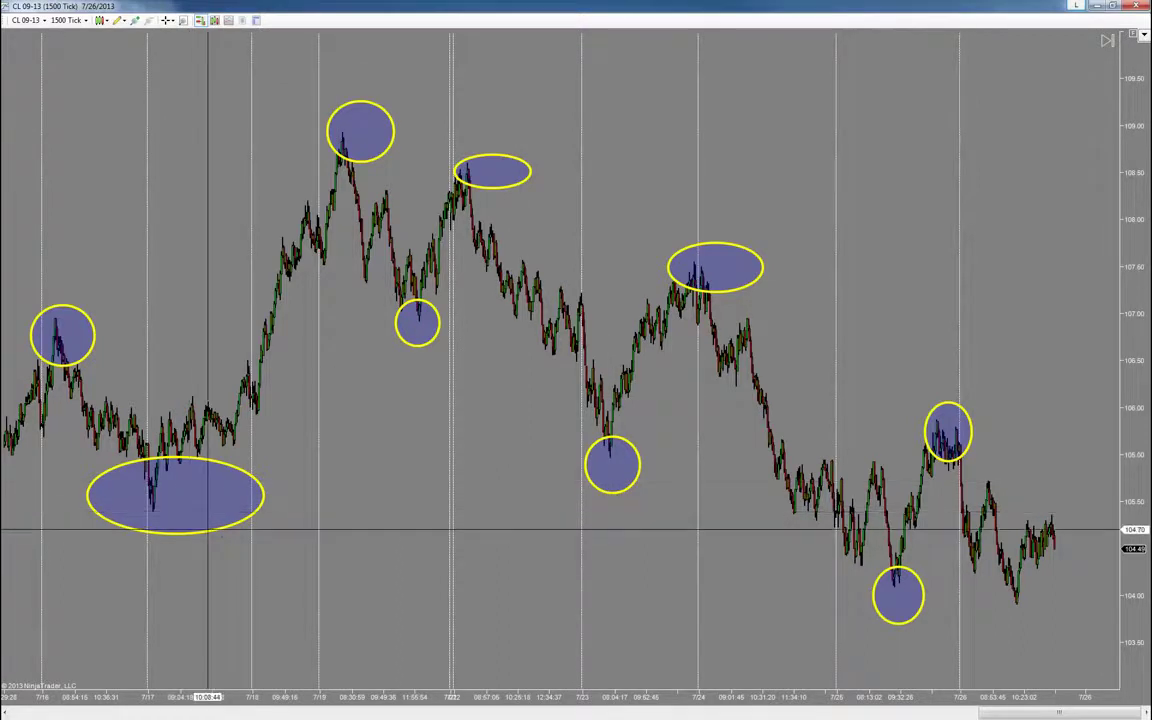
left_click_drag(208, 530, 197, 567)
left_click_drag(370, 103, 343, 87)
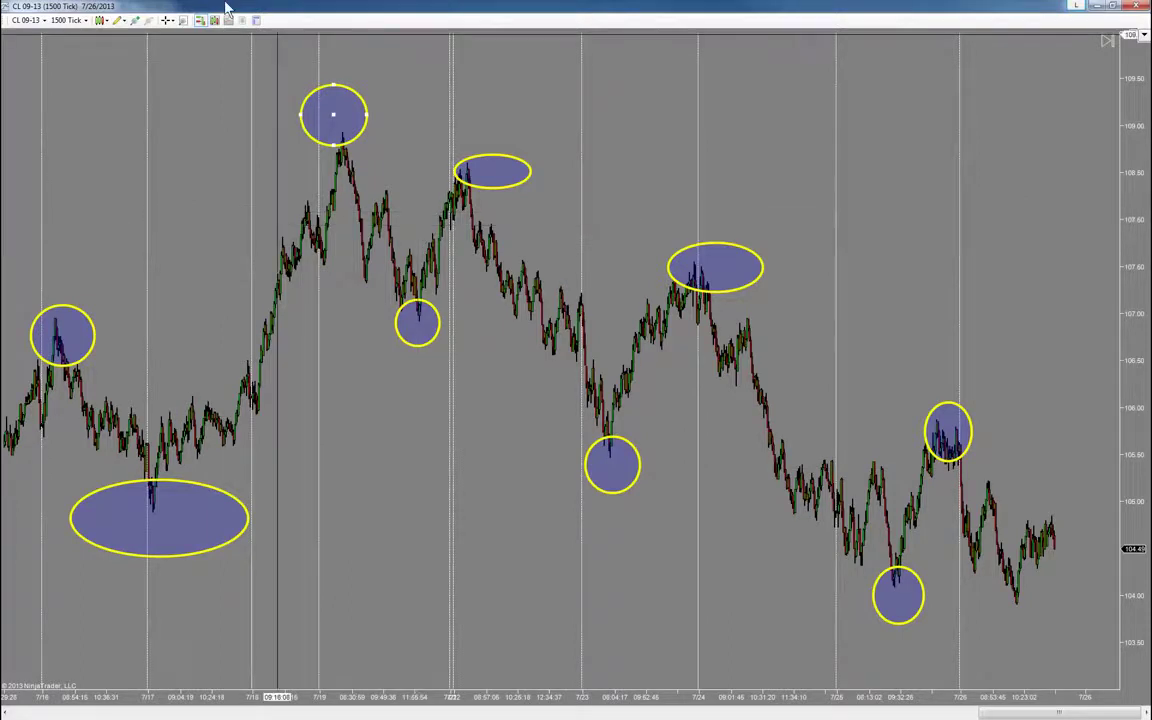
Switch the chart cursor from crosshair to pointer and deselect the ellipse above the highest peak
left_click(166, 20)
left_click(186, 34)
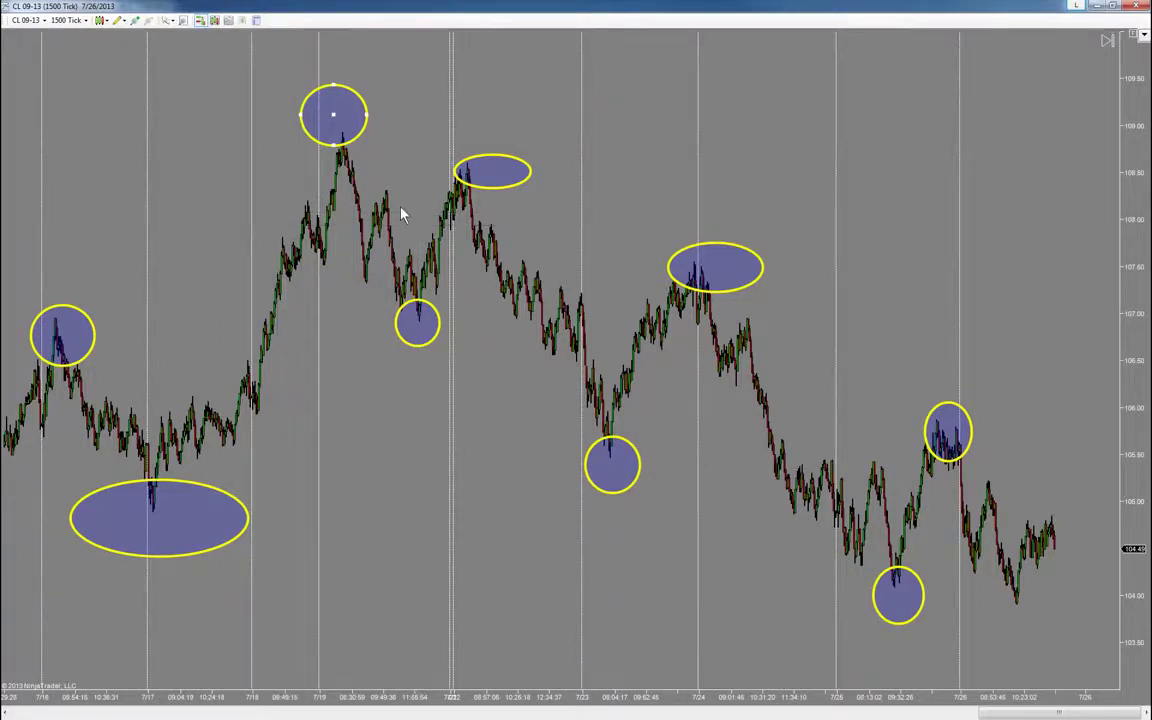
right_click(544, 79)
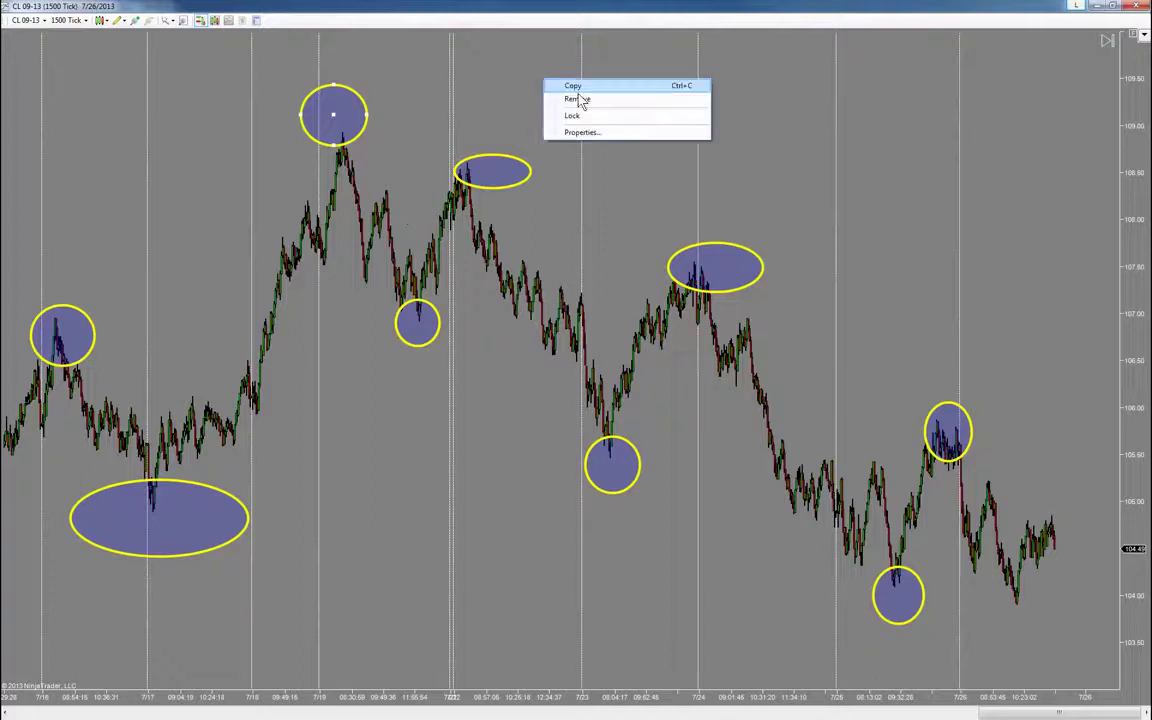
left_click(463, 71)
Change the chart's data series type to Minute with a value of 30 and confirm the settings
right_click(541, 65)
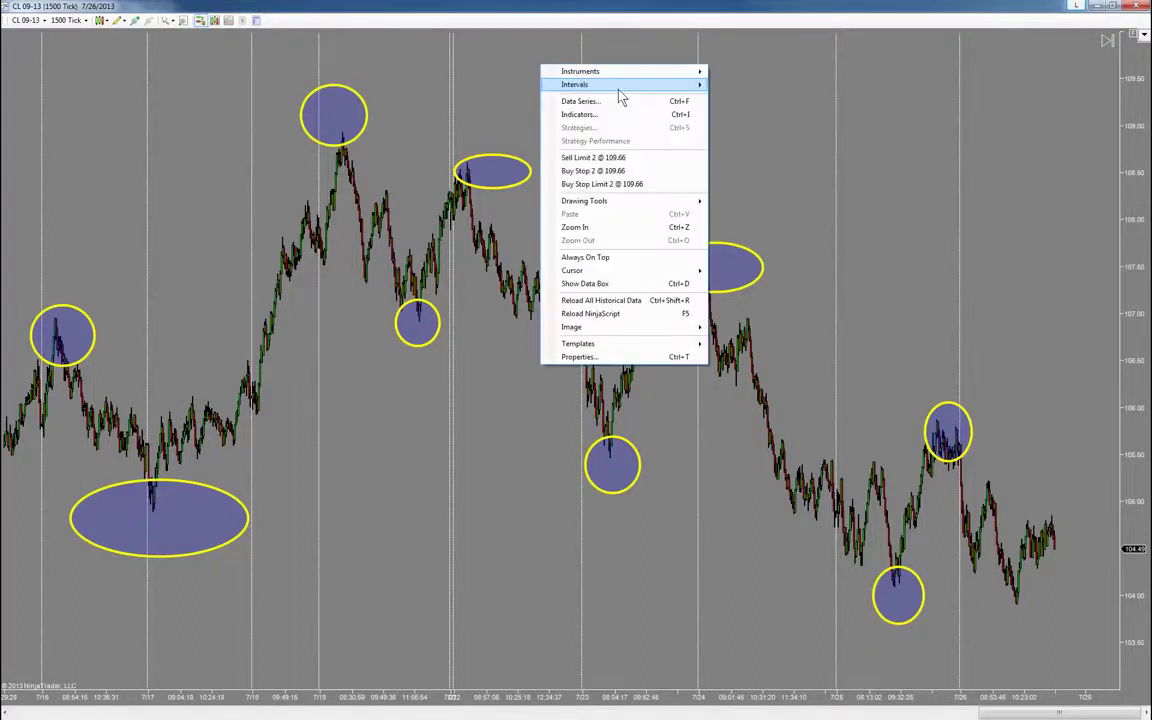
left_click(625, 103)
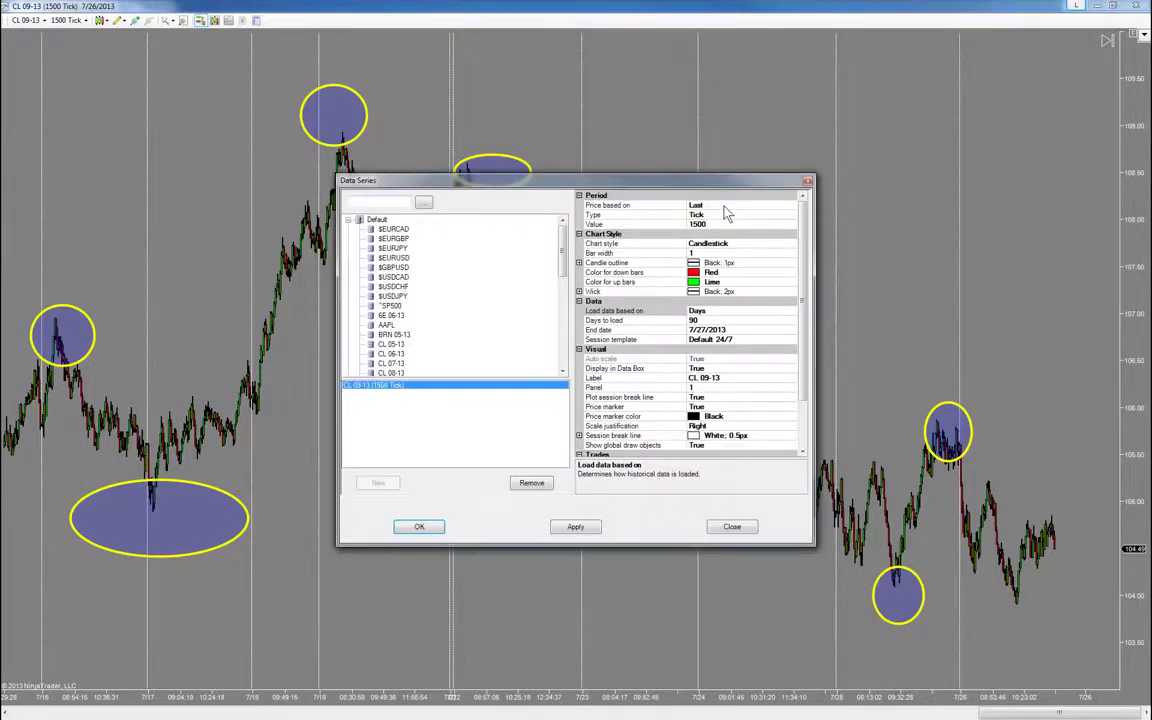
double_click(745, 216)
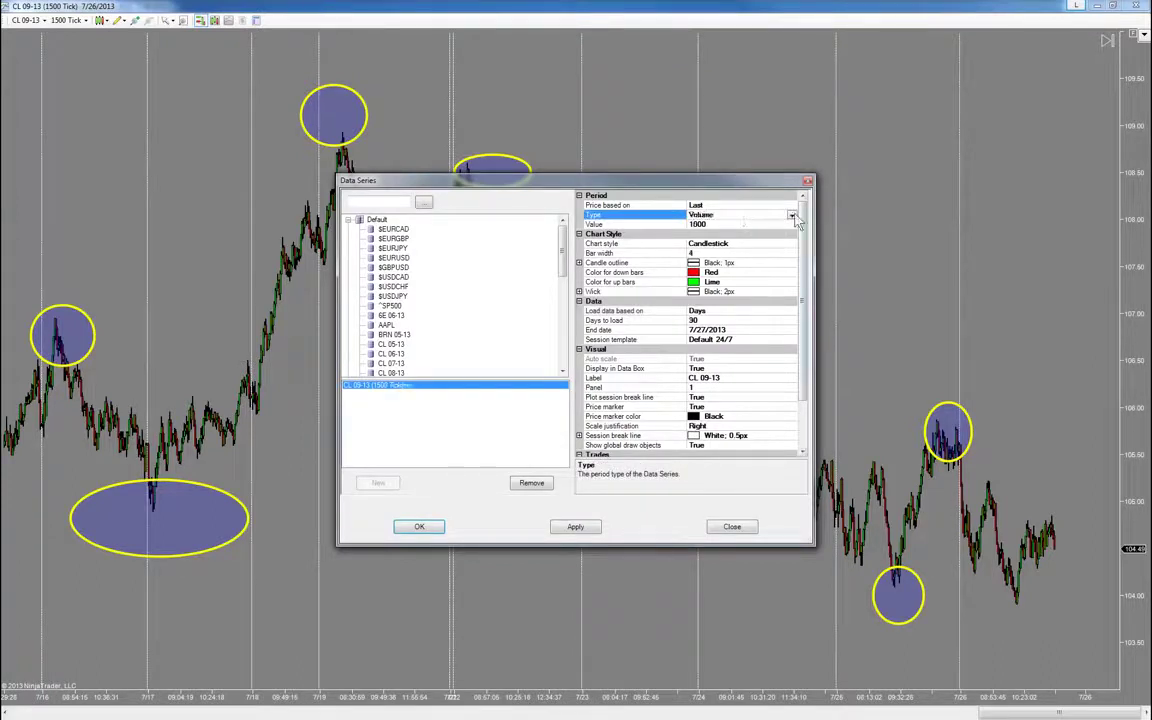
left_click(791, 215)
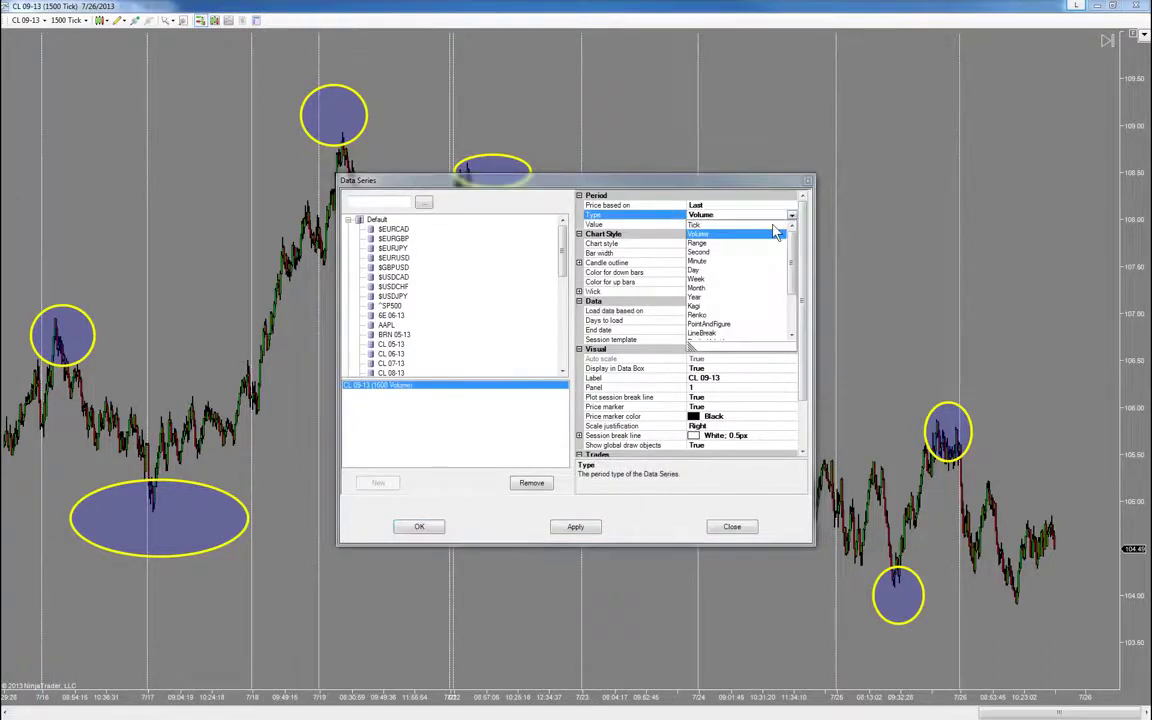
left_click(703, 261)
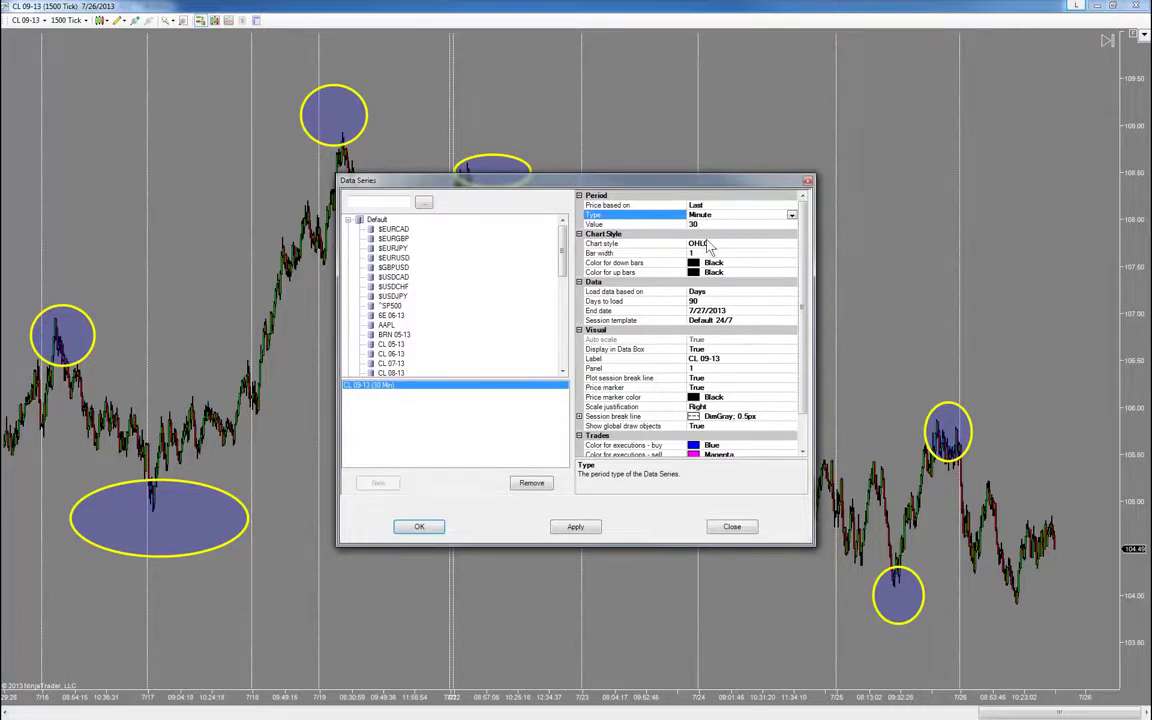
left_click(417, 528)
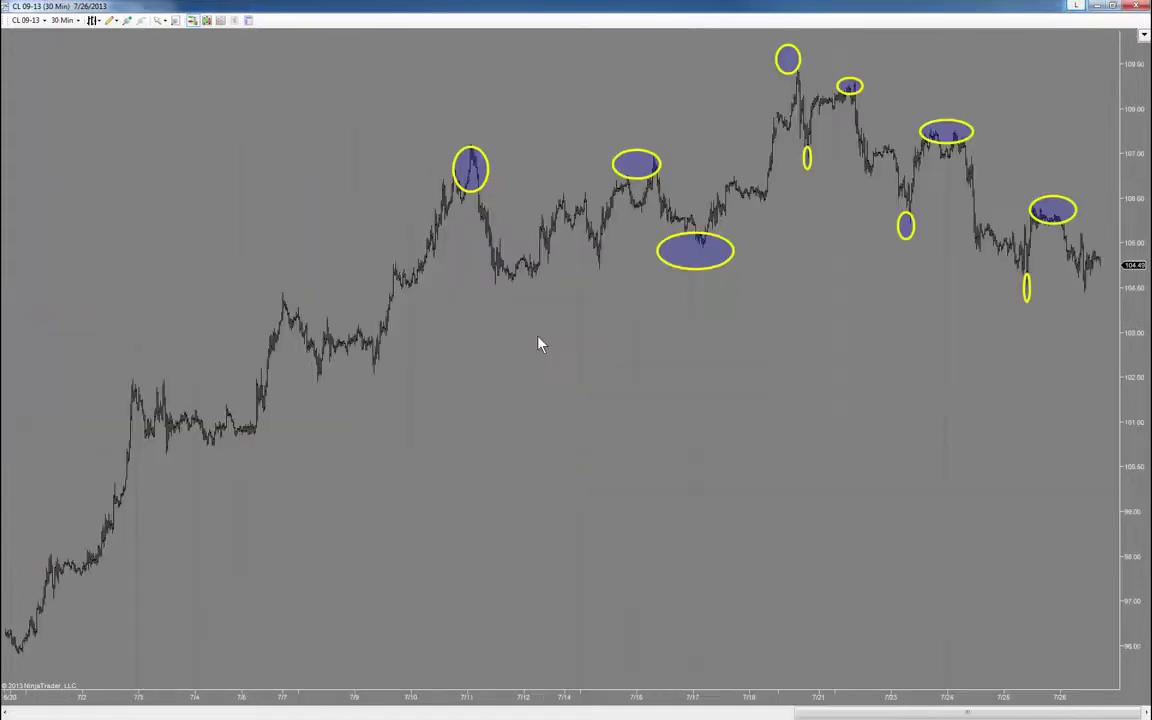
In the 30-minute chart's Data Series settings, change the period type to RJay RenkoSpectrum
left_click_drag(899, 702, 699, 715)
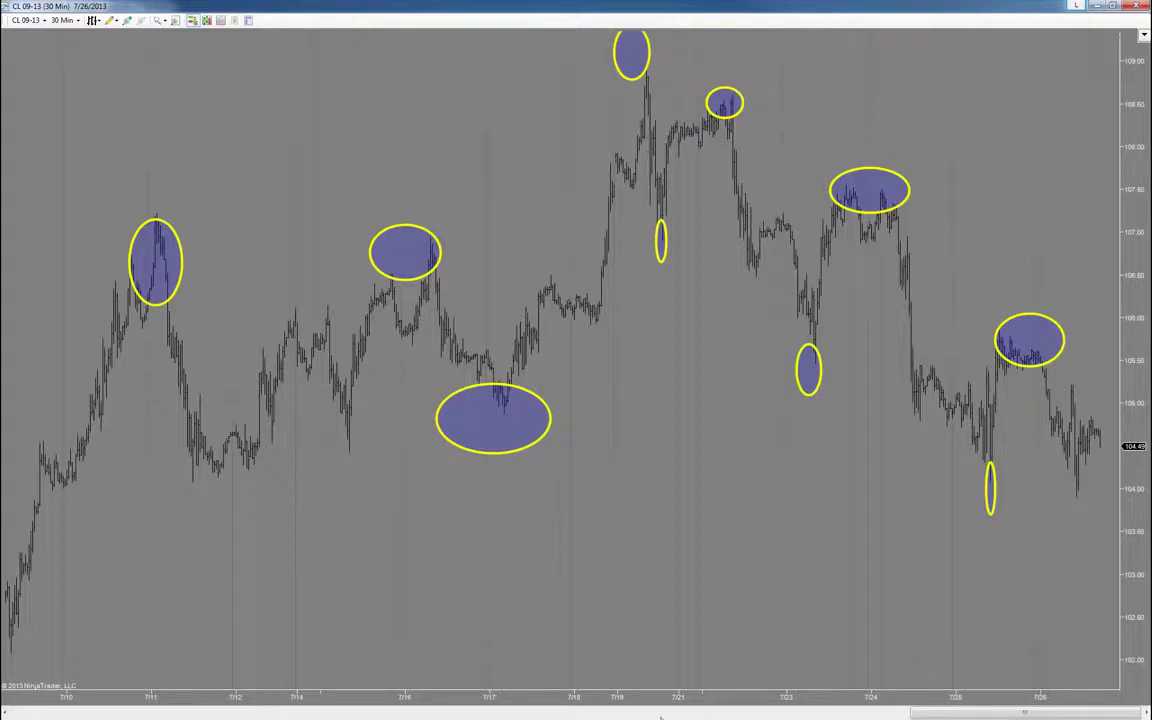
left_click_drag(810, 532, 763, 540)
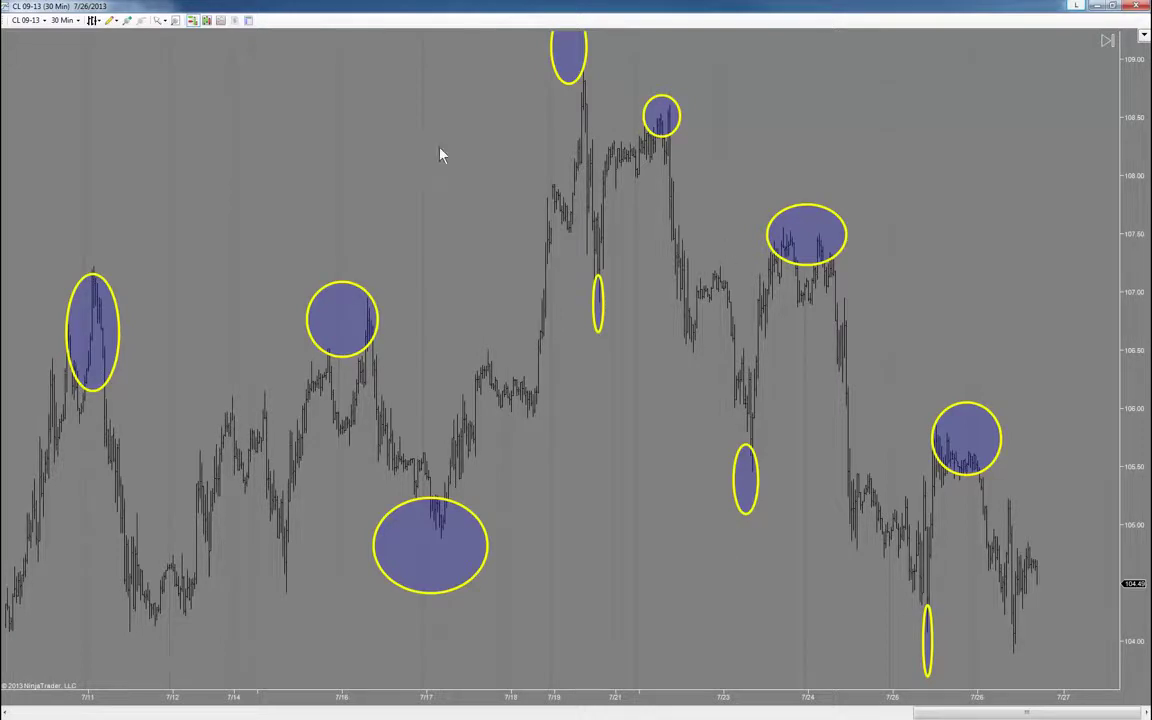
right_click(434, 104)
left_click(492, 140)
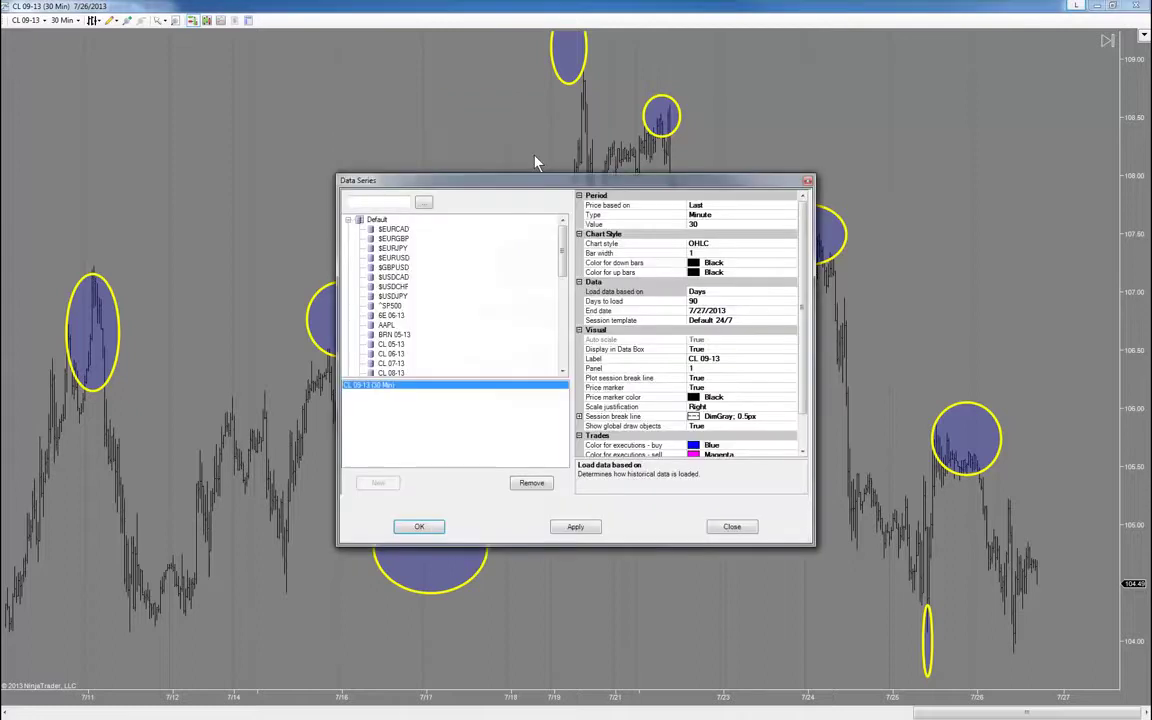
left_click(790, 215)
left_click(791, 215)
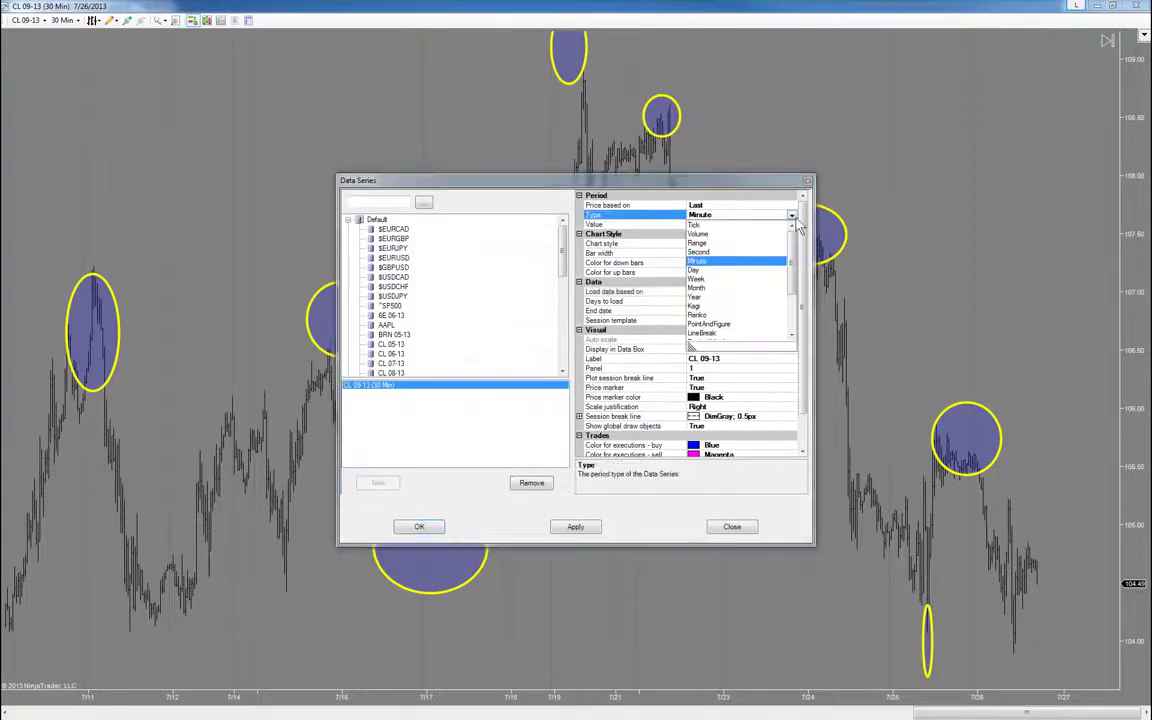
left_click_drag(790, 273, 789, 302)
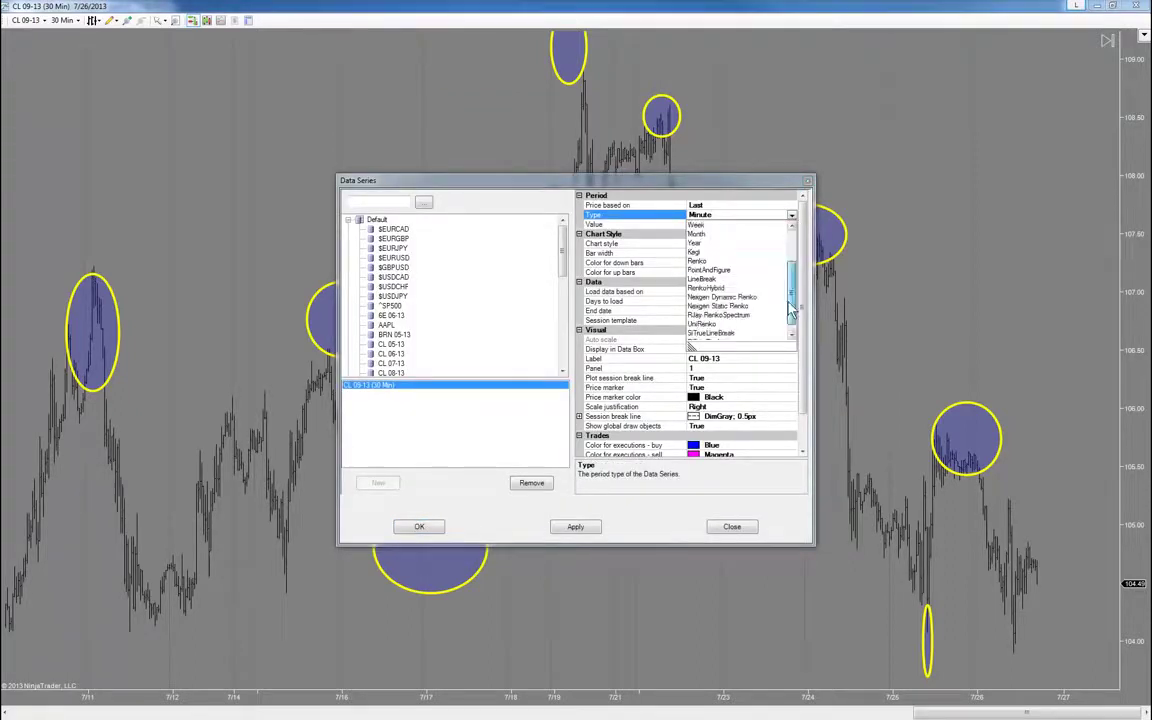
scroll(745, 310, "down", 1)
left_click(740, 306)
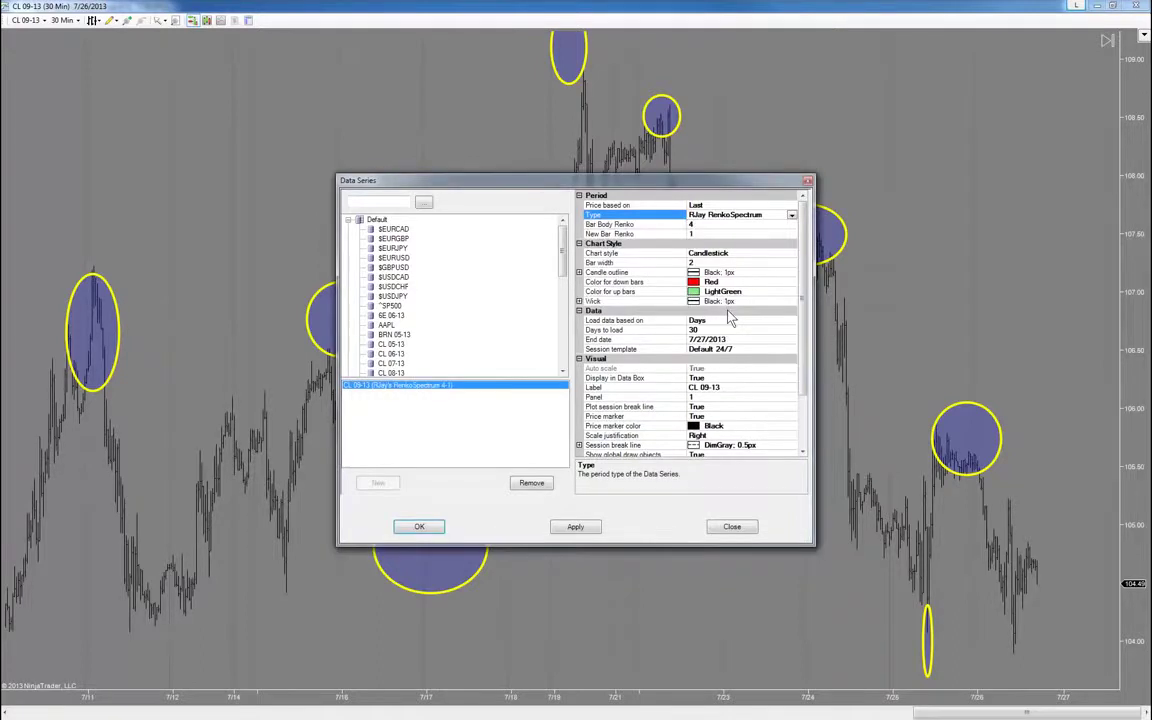
Set the RJay RenkoSpectrum series to Bar Body Renko 48 and New Bar Renko 12, and load it on the chart
left_click(705, 226)
type("8")
left_click(707, 235)
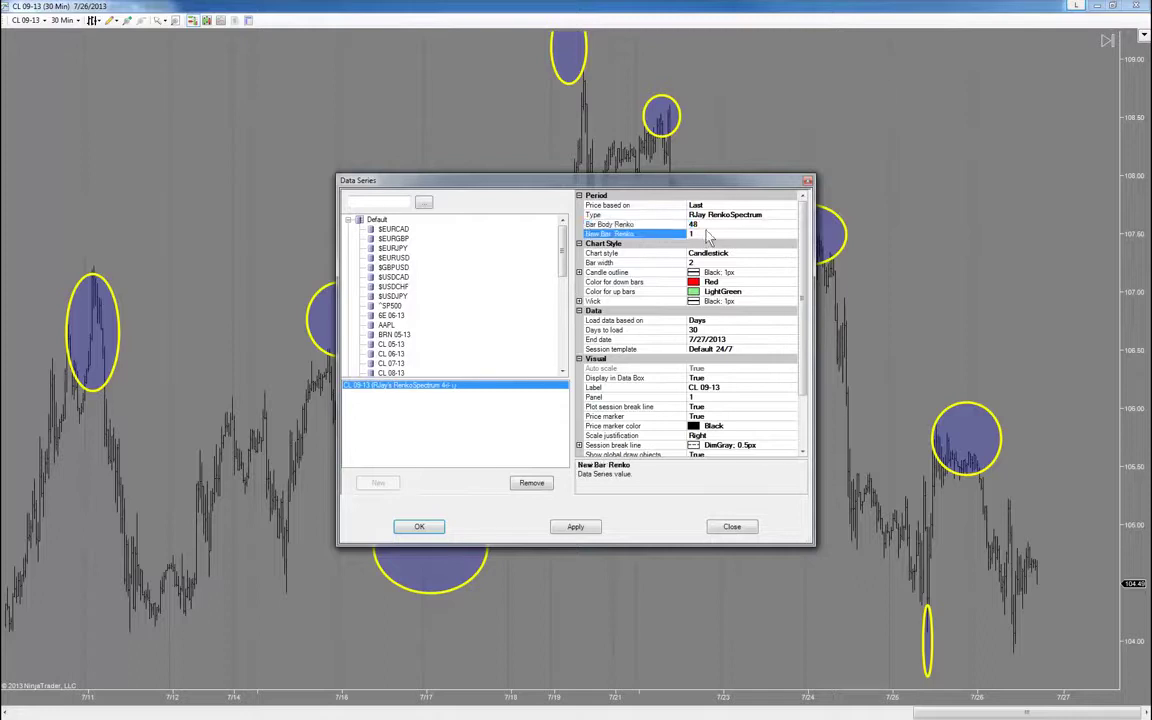
left_click(707, 235)
type("2")
left_click(420, 528)
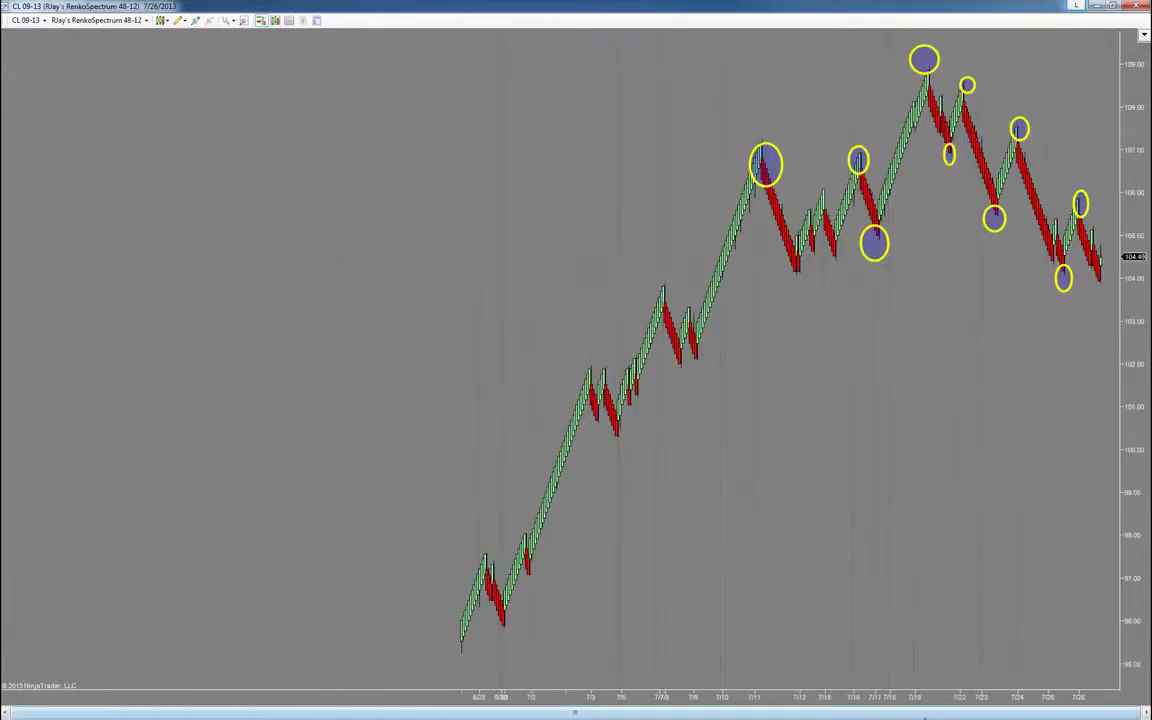
Move the ellipse at the 7/22 high just above its peak and extend the ellipse at the preceding low slightly downward
left_click_drag(905, 702, 542, 711)
left_click_drag(708, 706, 698, 703)
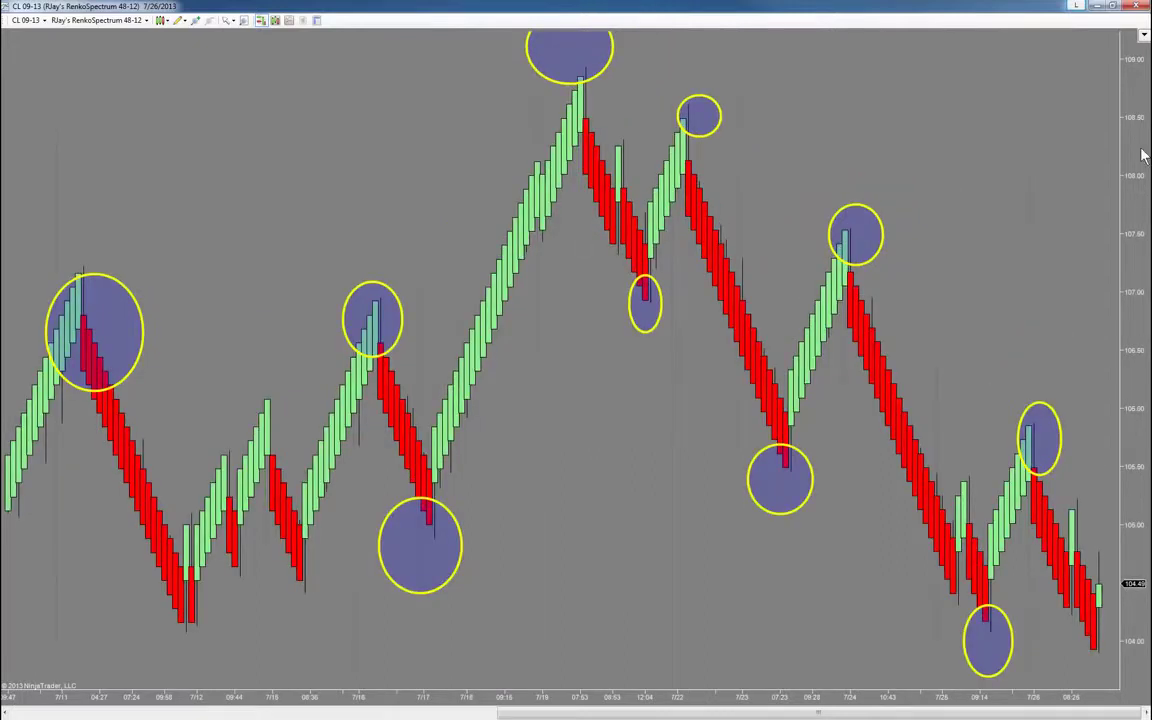
left_click_drag(1143, 155, 1133, 289)
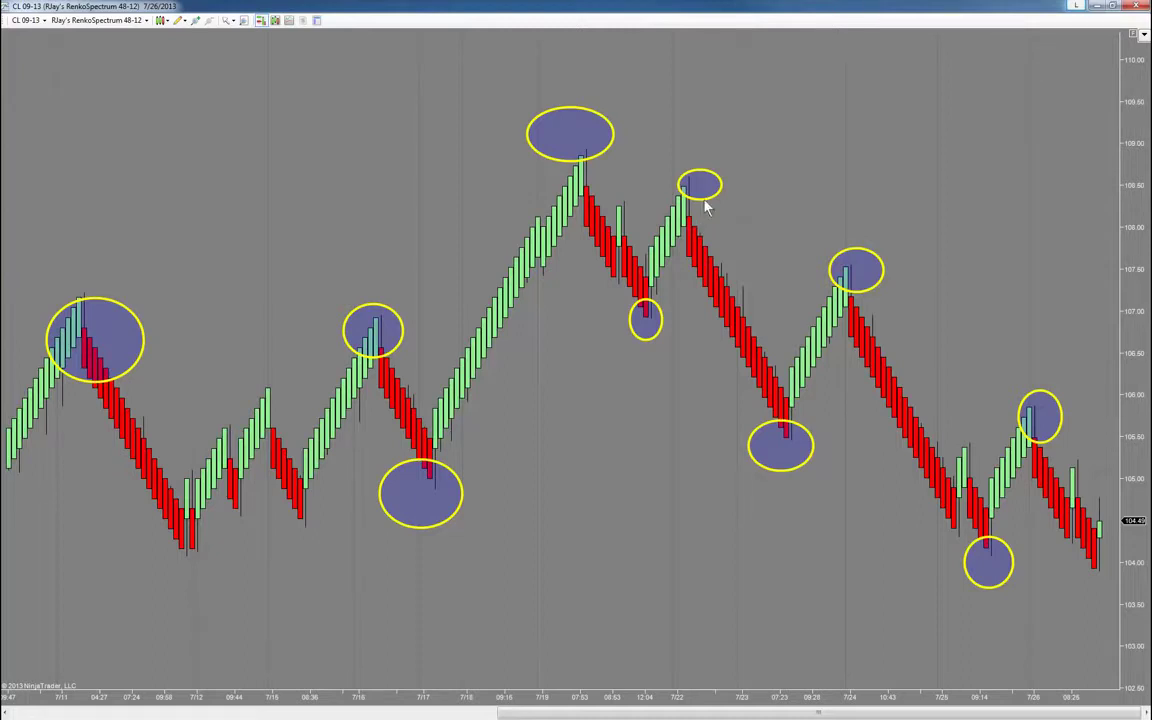
left_click_drag(705, 207, 703, 192)
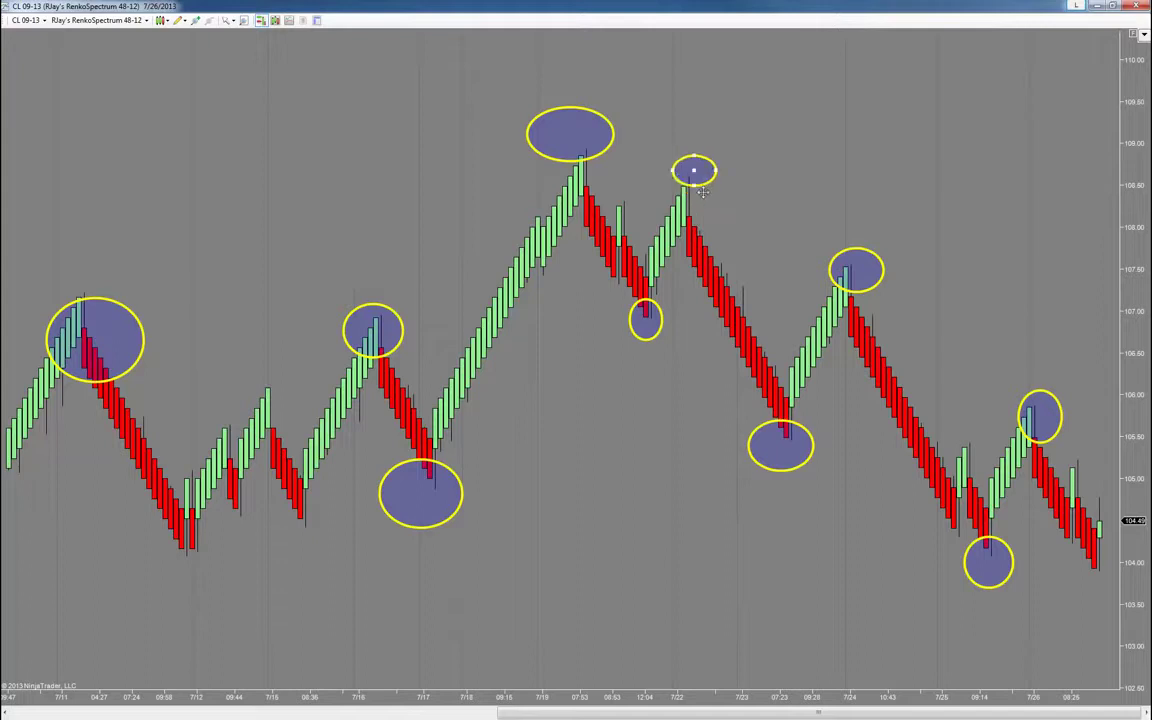
left_click(650, 345)
left_click_drag(646, 482, 603, 484)
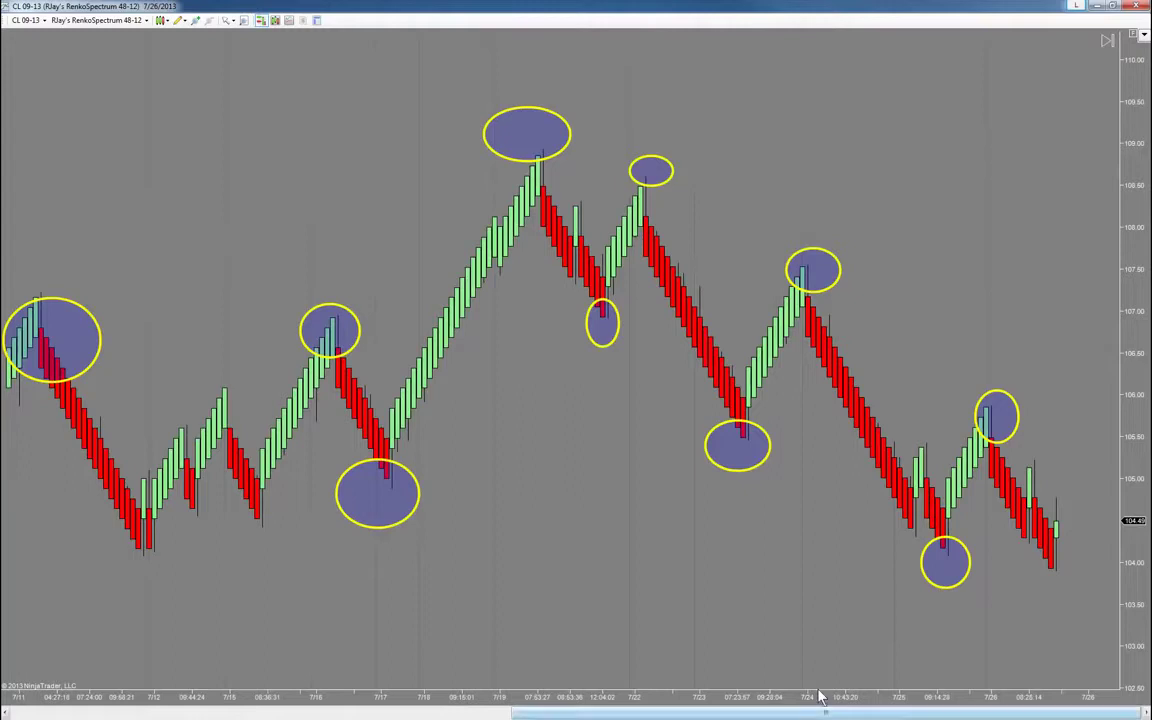
left_click_drag(818, 697, 758, 706)
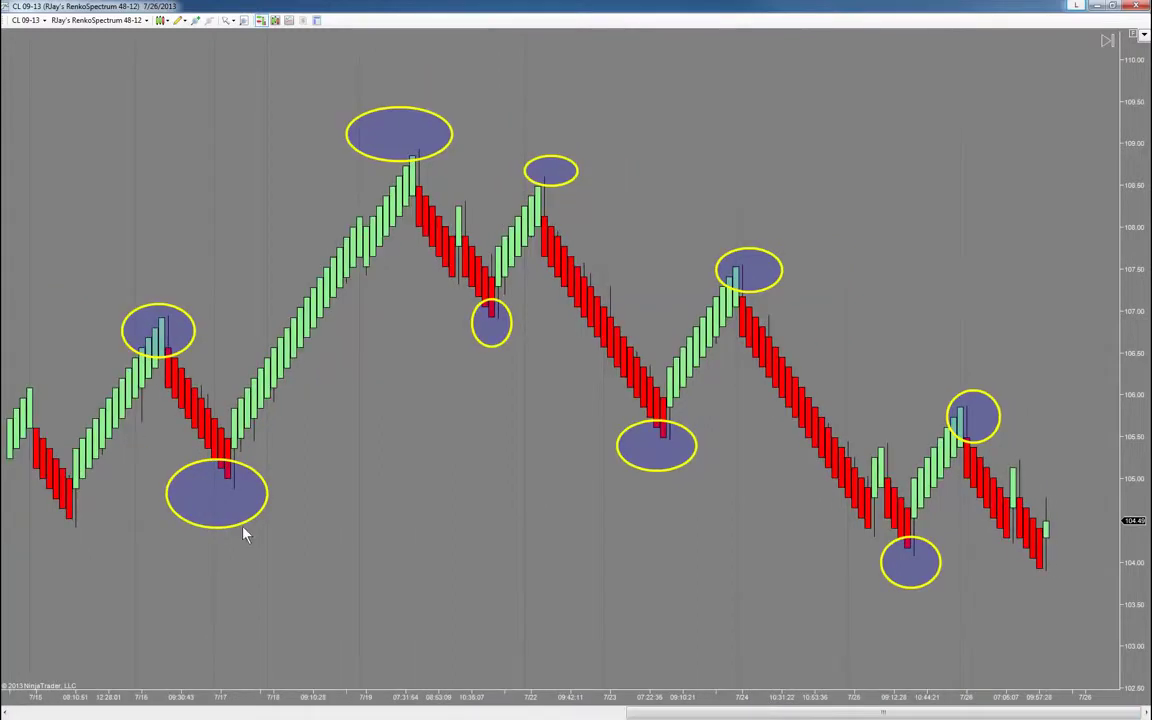